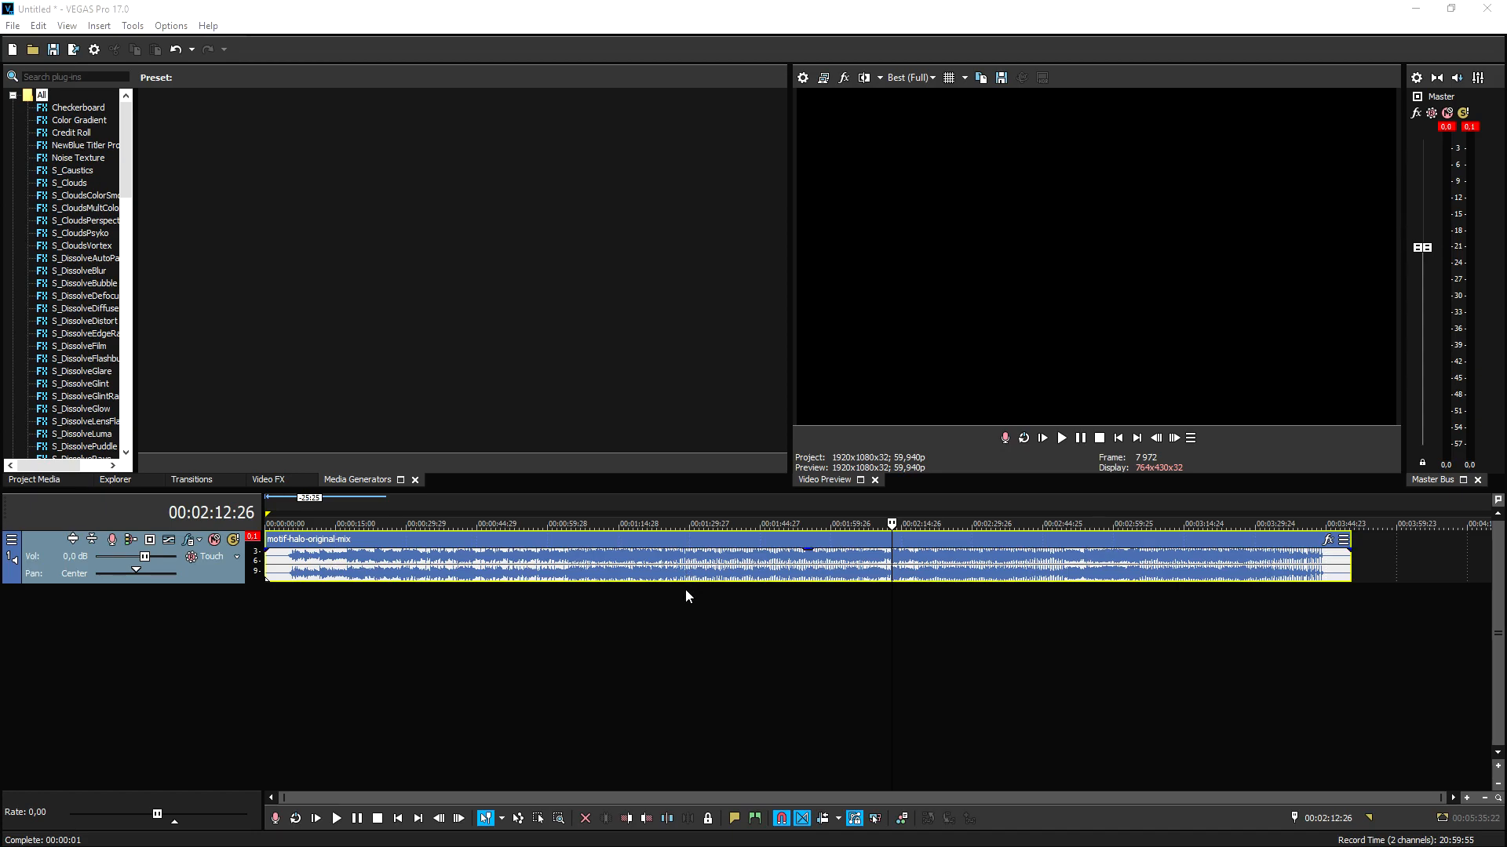
pyautogui.click(288, 562)
pyautogui.scroll(4, 371, 581)
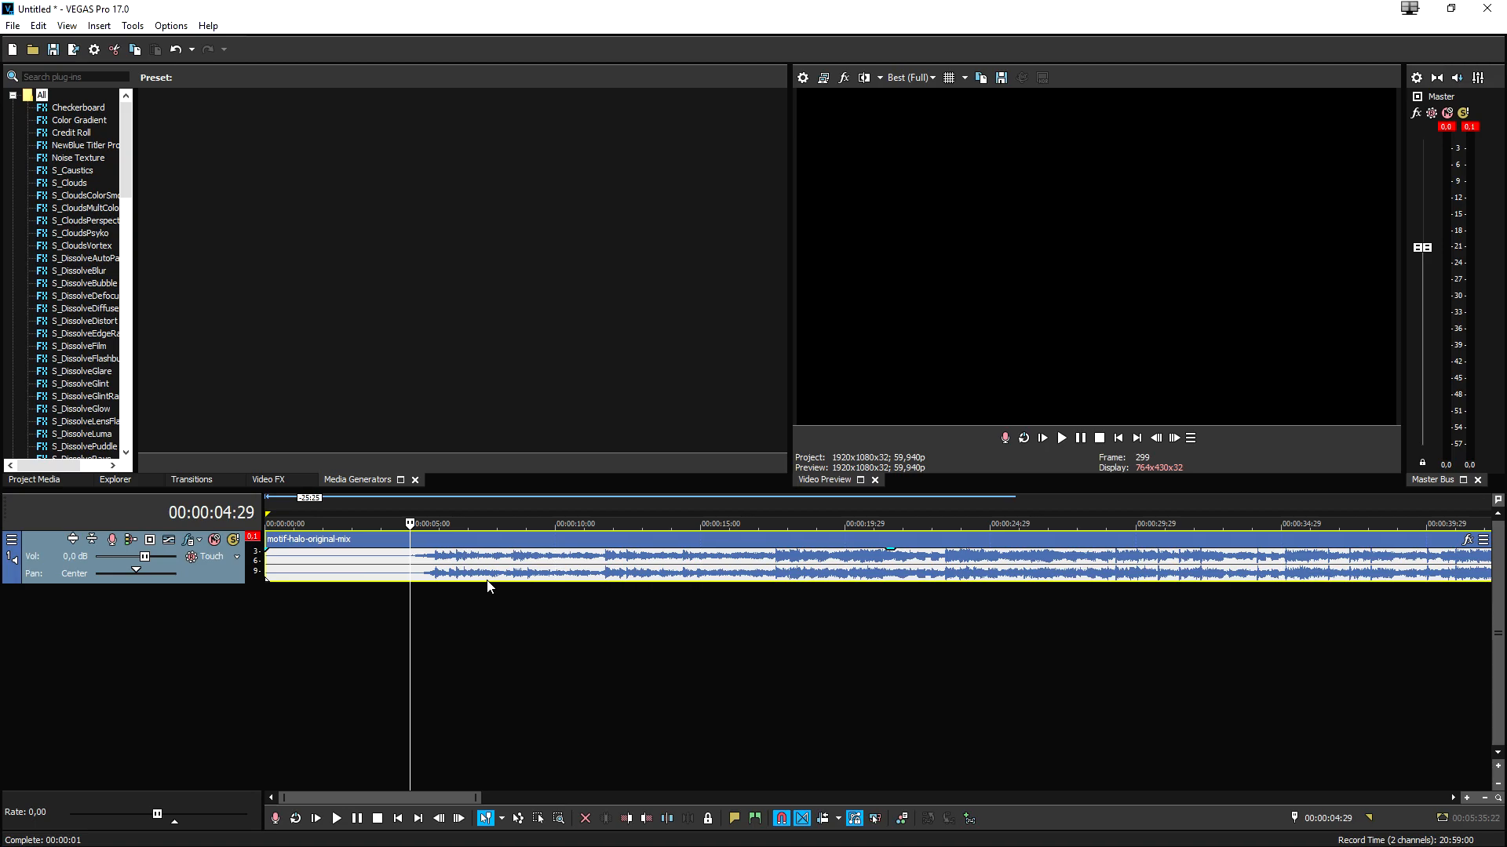
pyautogui.scroll(-5, 507, 578)
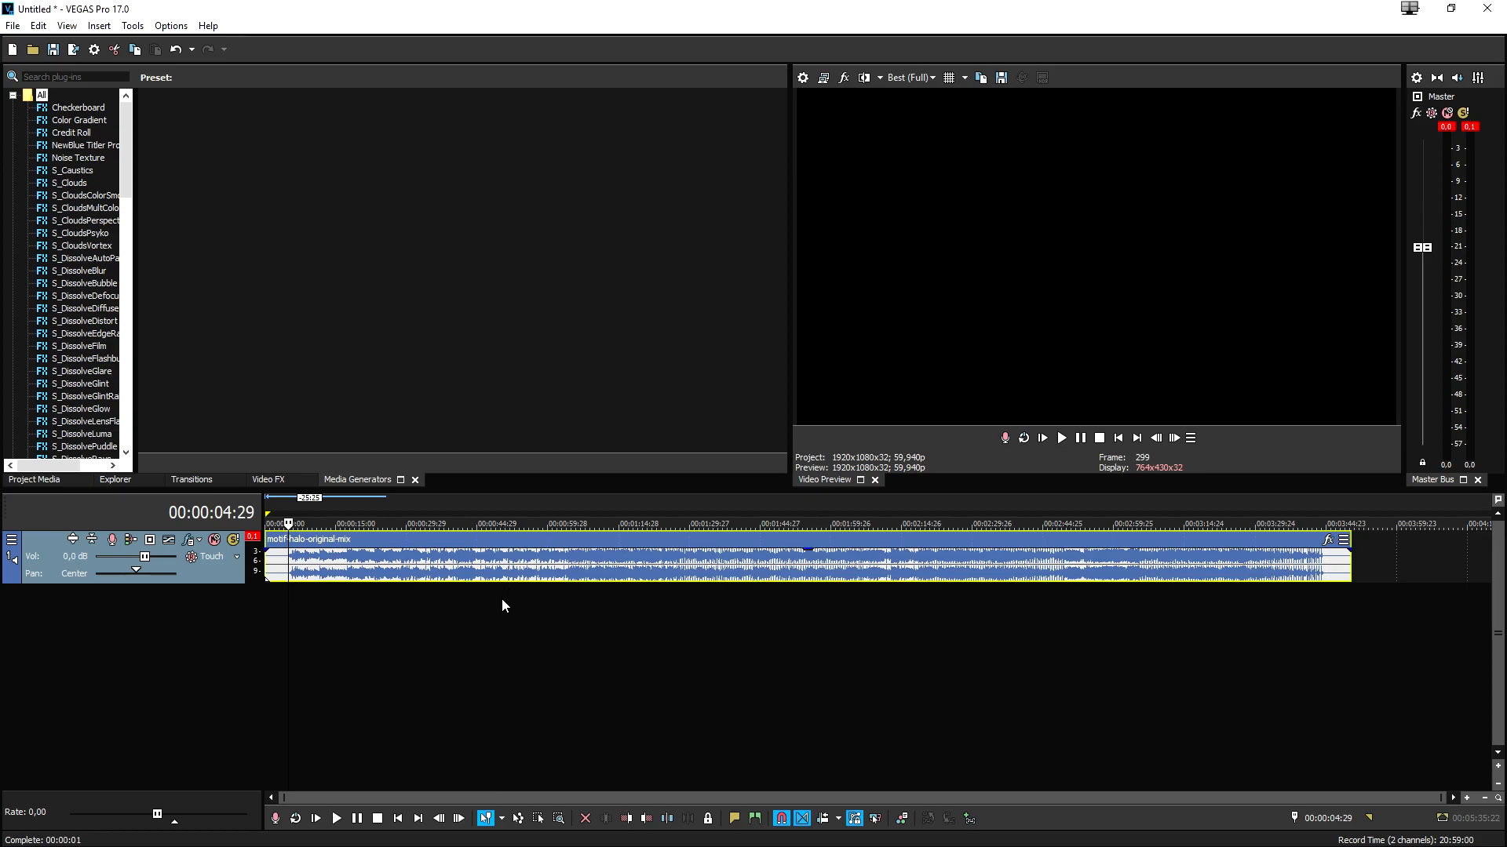
pyautogui.scroll(4, 513, 624)
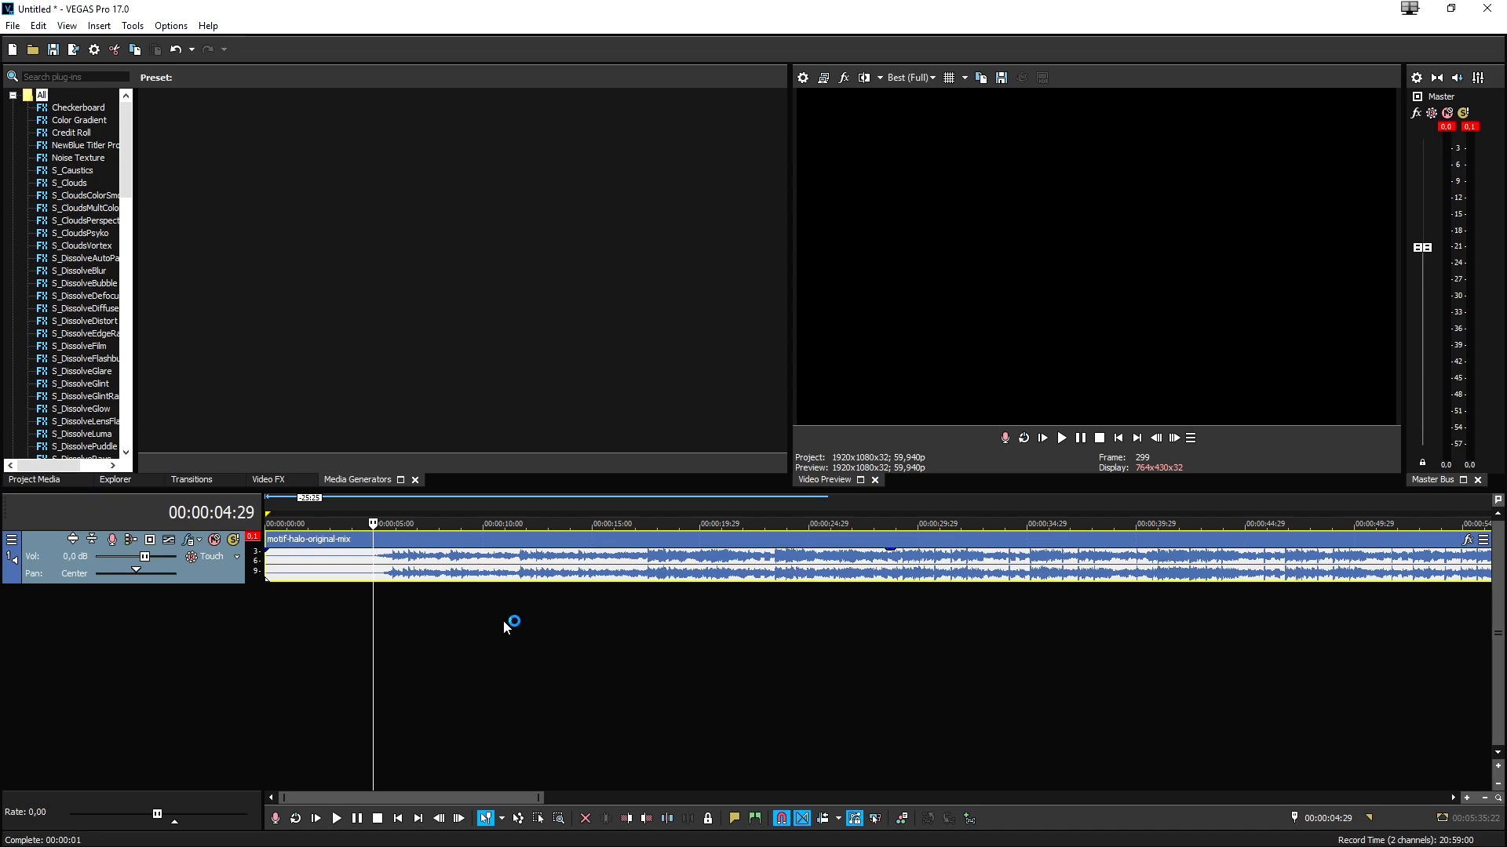
pyautogui.scroll(-5, 549, 620)
pyautogui.scroll(4, 653, 623)
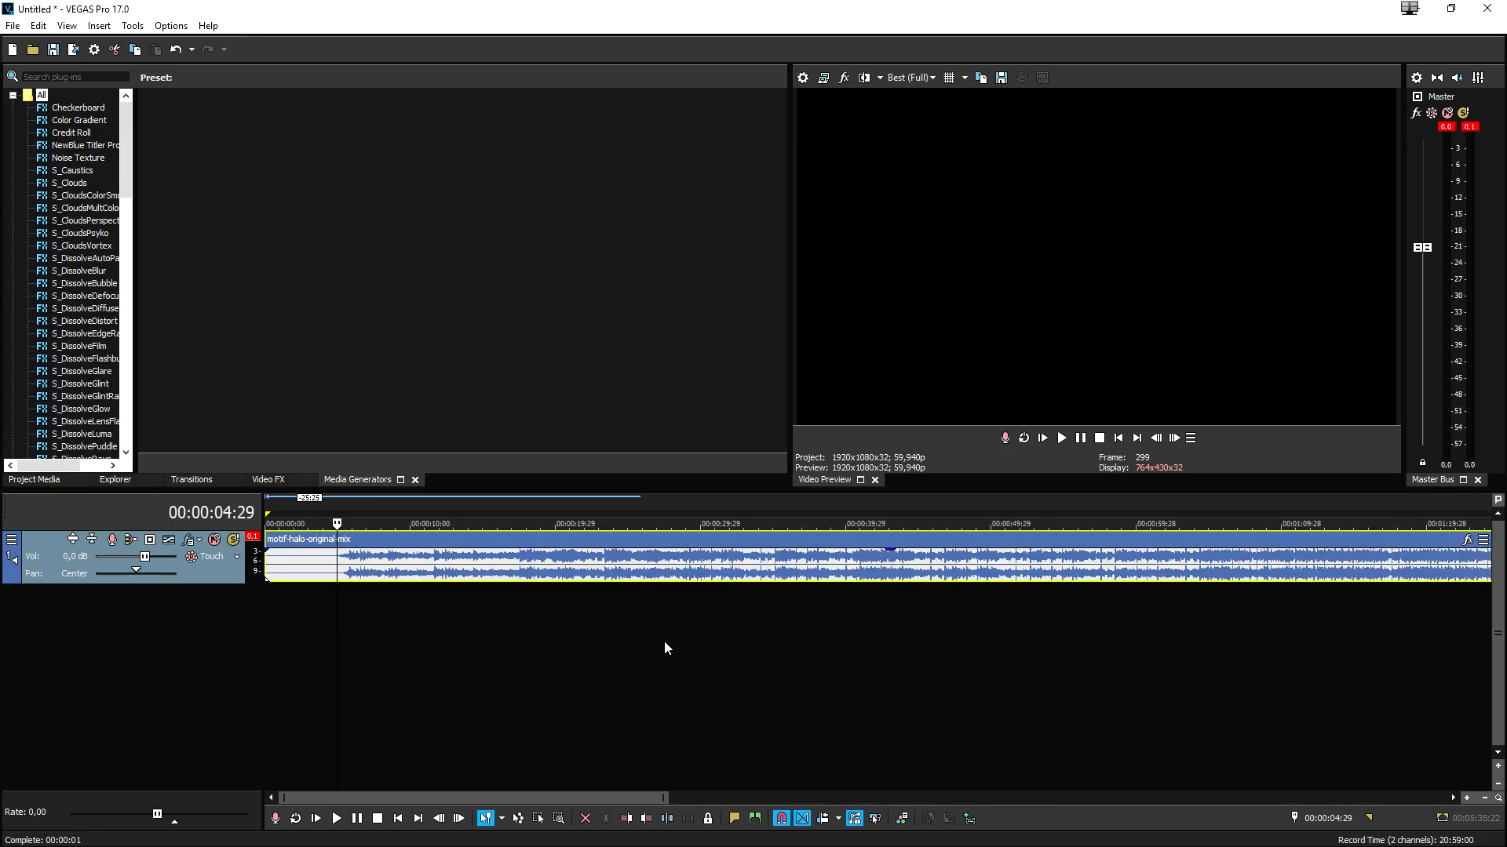
pyautogui.scroll(-2, 638, 642)
pyautogui.scroll(4, 662, 556)
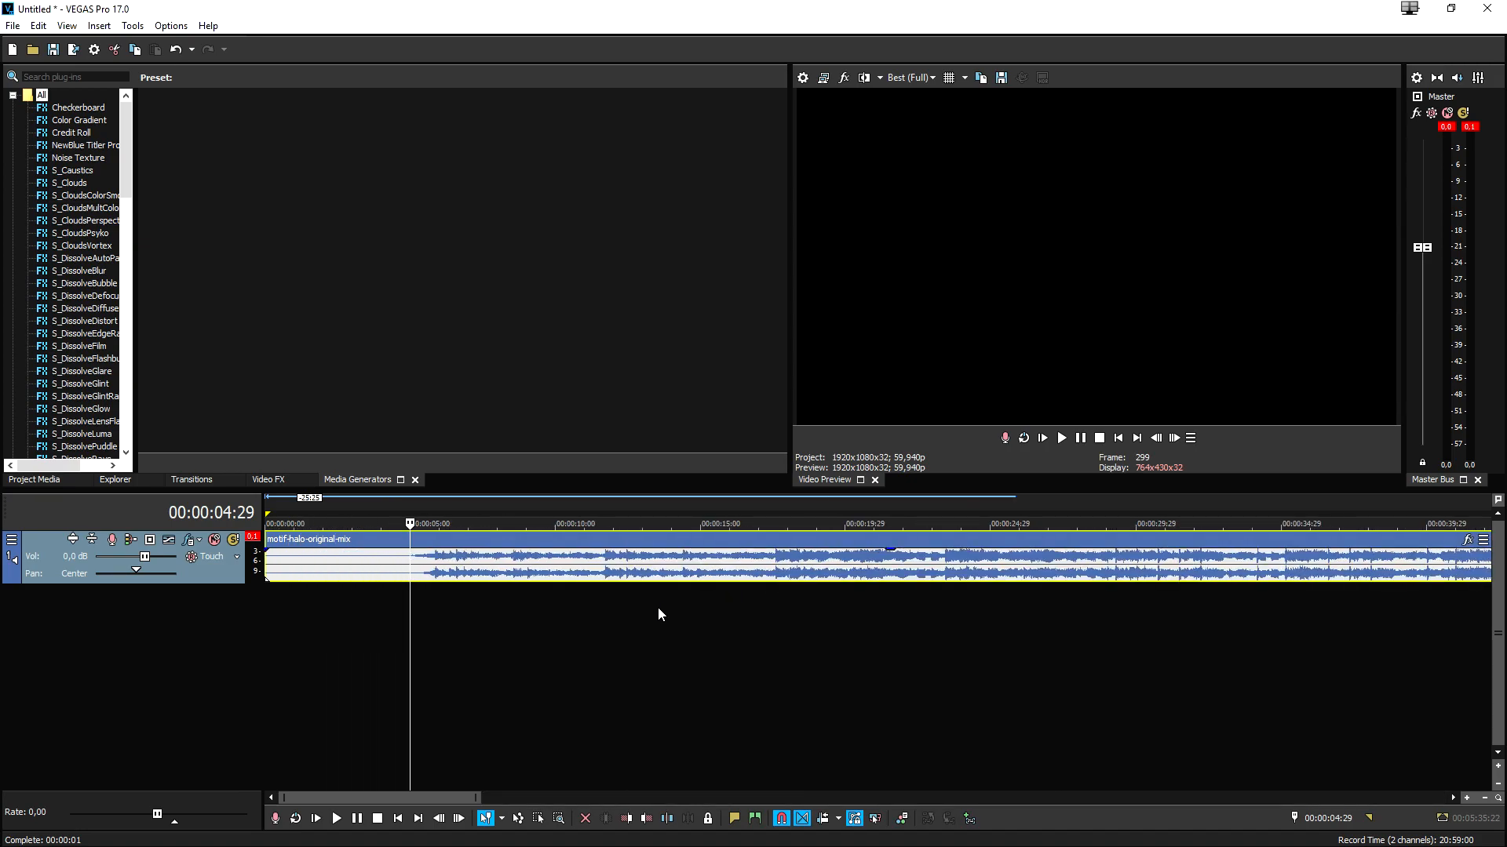
pyautogui.scroll(-2, 664, 630)
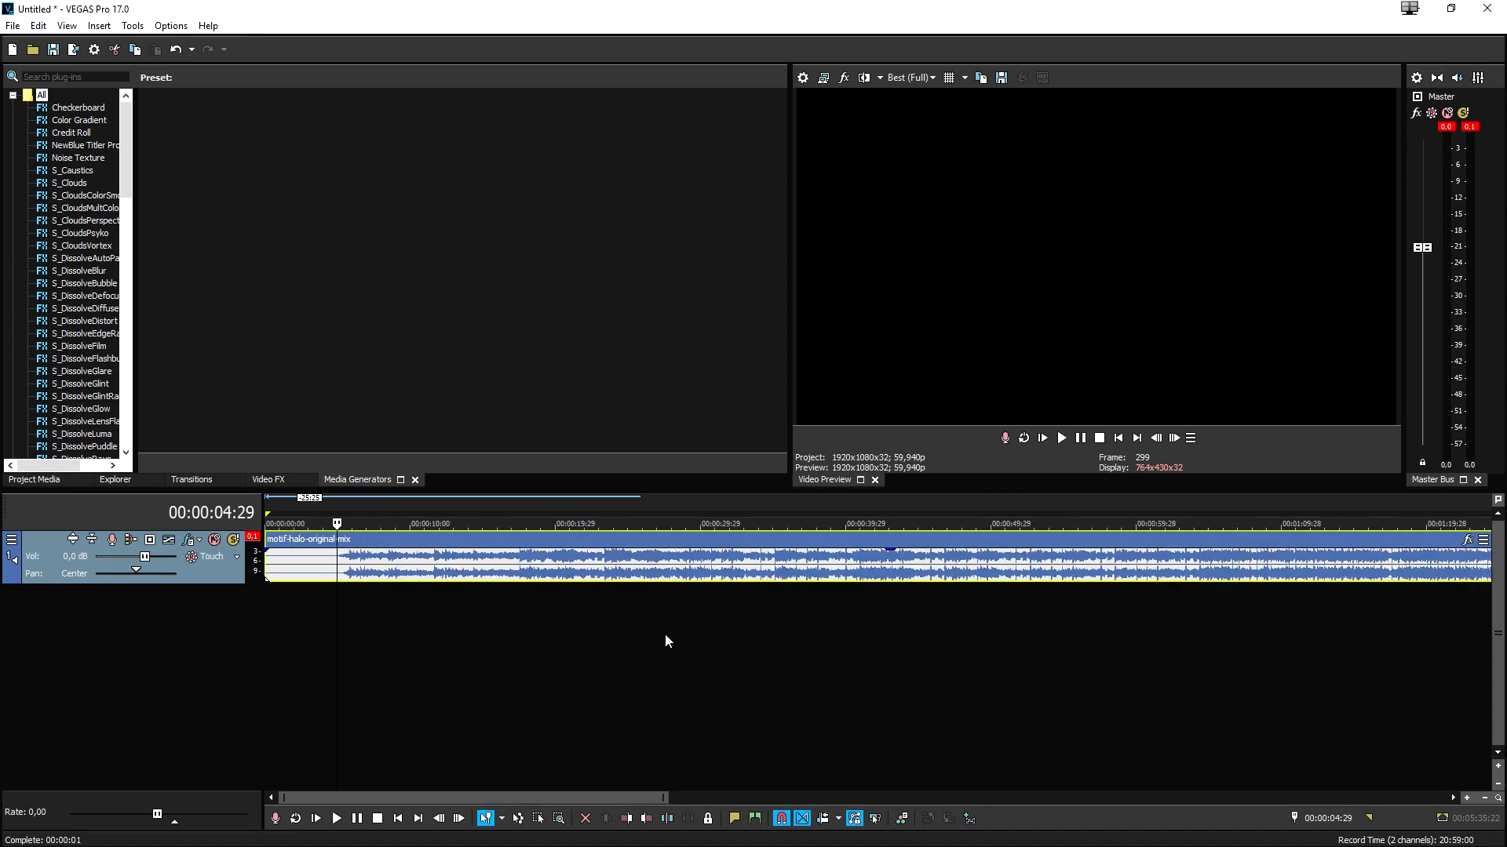
# - Play the song from about 00:00:35 and from about 00:01:03, and split the audio clip at 00:01:03:20
pyautogui.click(775, 506)
pyautogui.press('space')
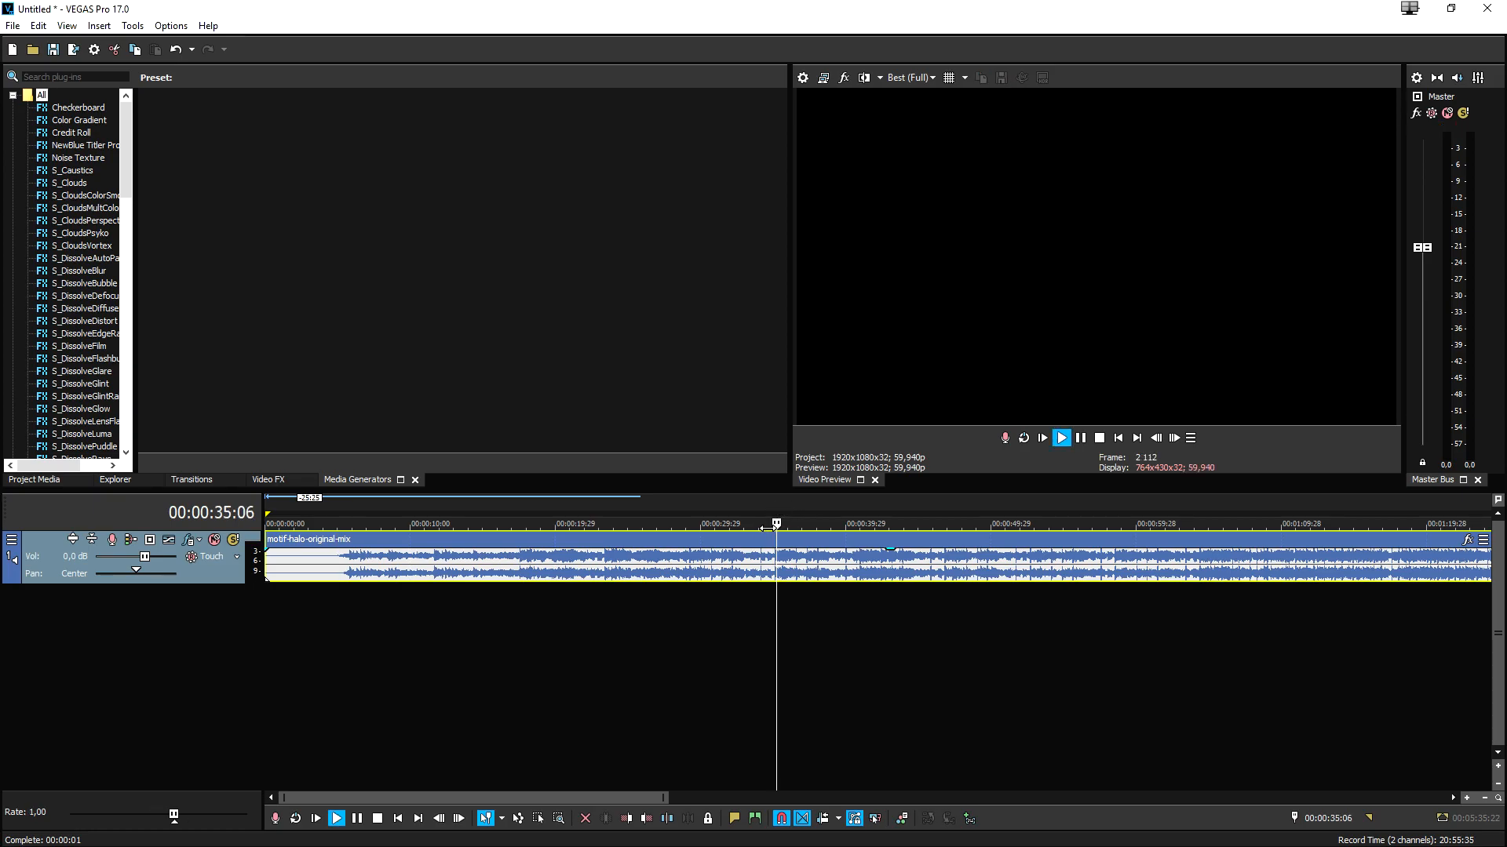
pyautogui.click(1190, 506)
pyautogui.scroll(2, 1022, 505)
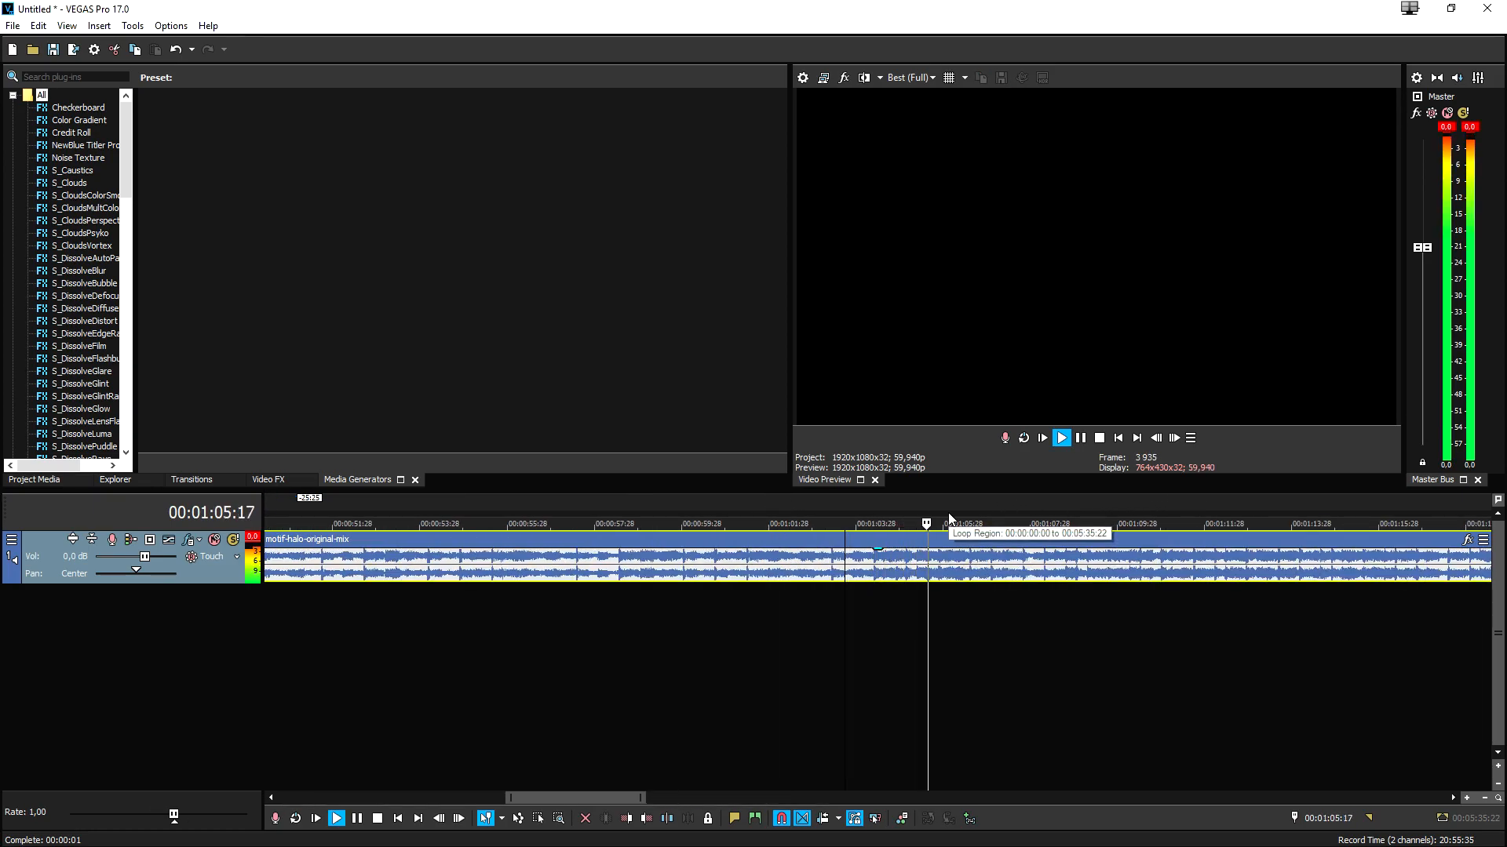
pyautogui.scroll(1, 1054, 545)
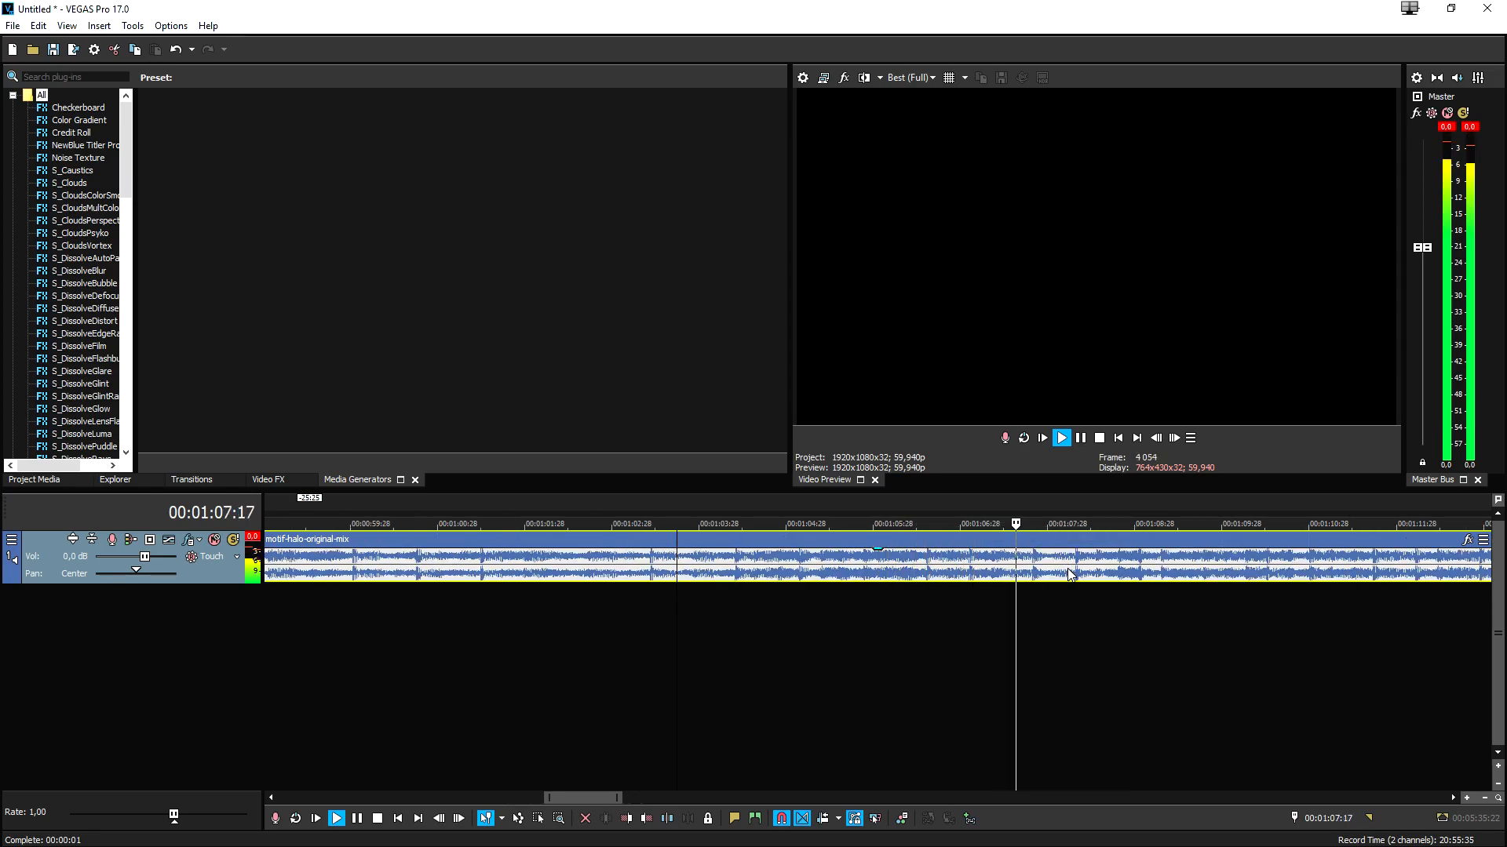
pyautogui.scroll(-1, 1051, 571)
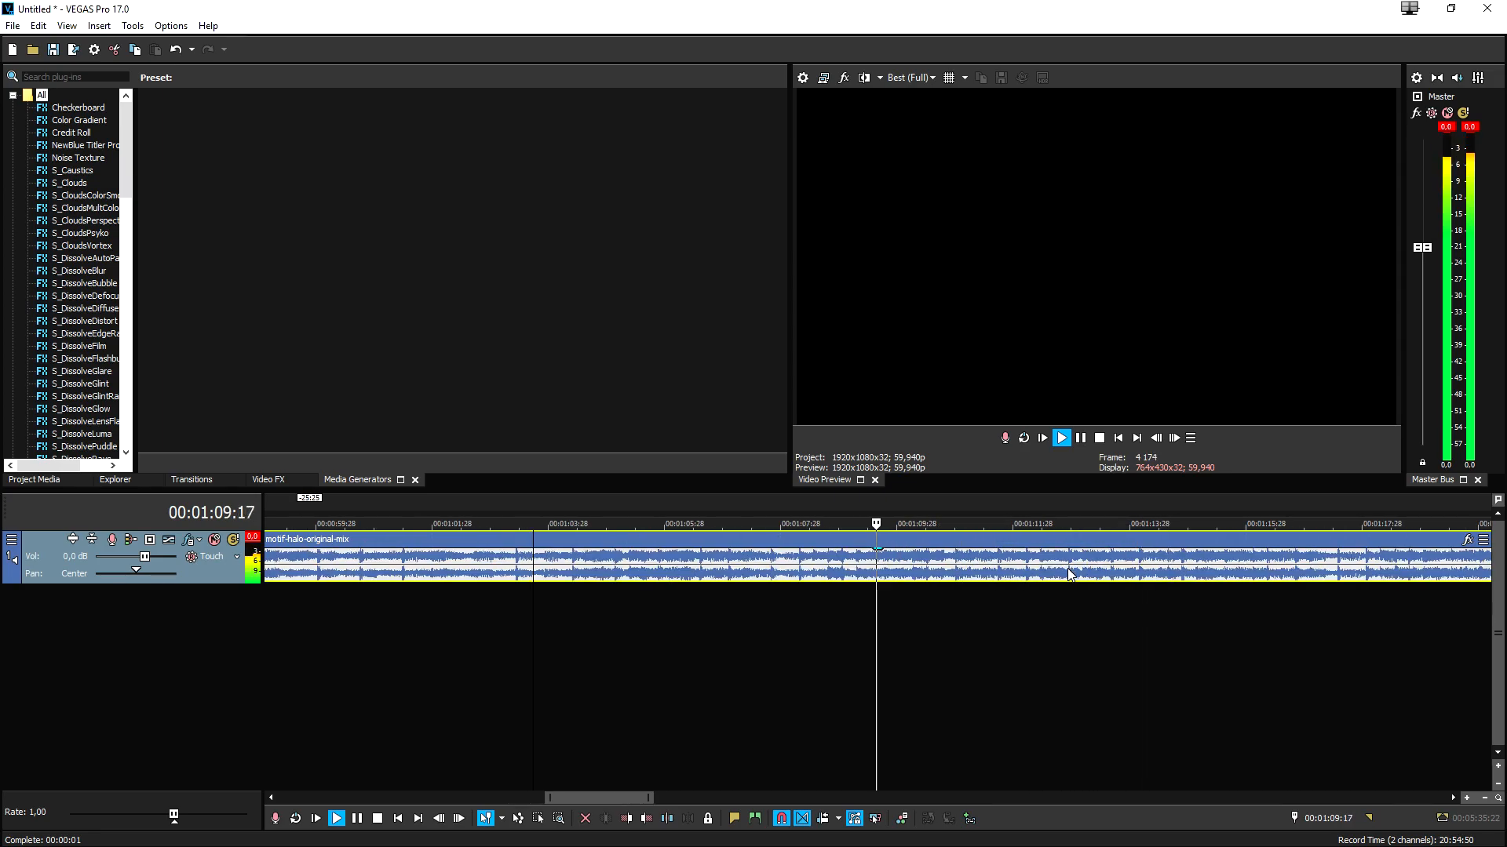
pyautogui.scroll(1, 1049, 569)
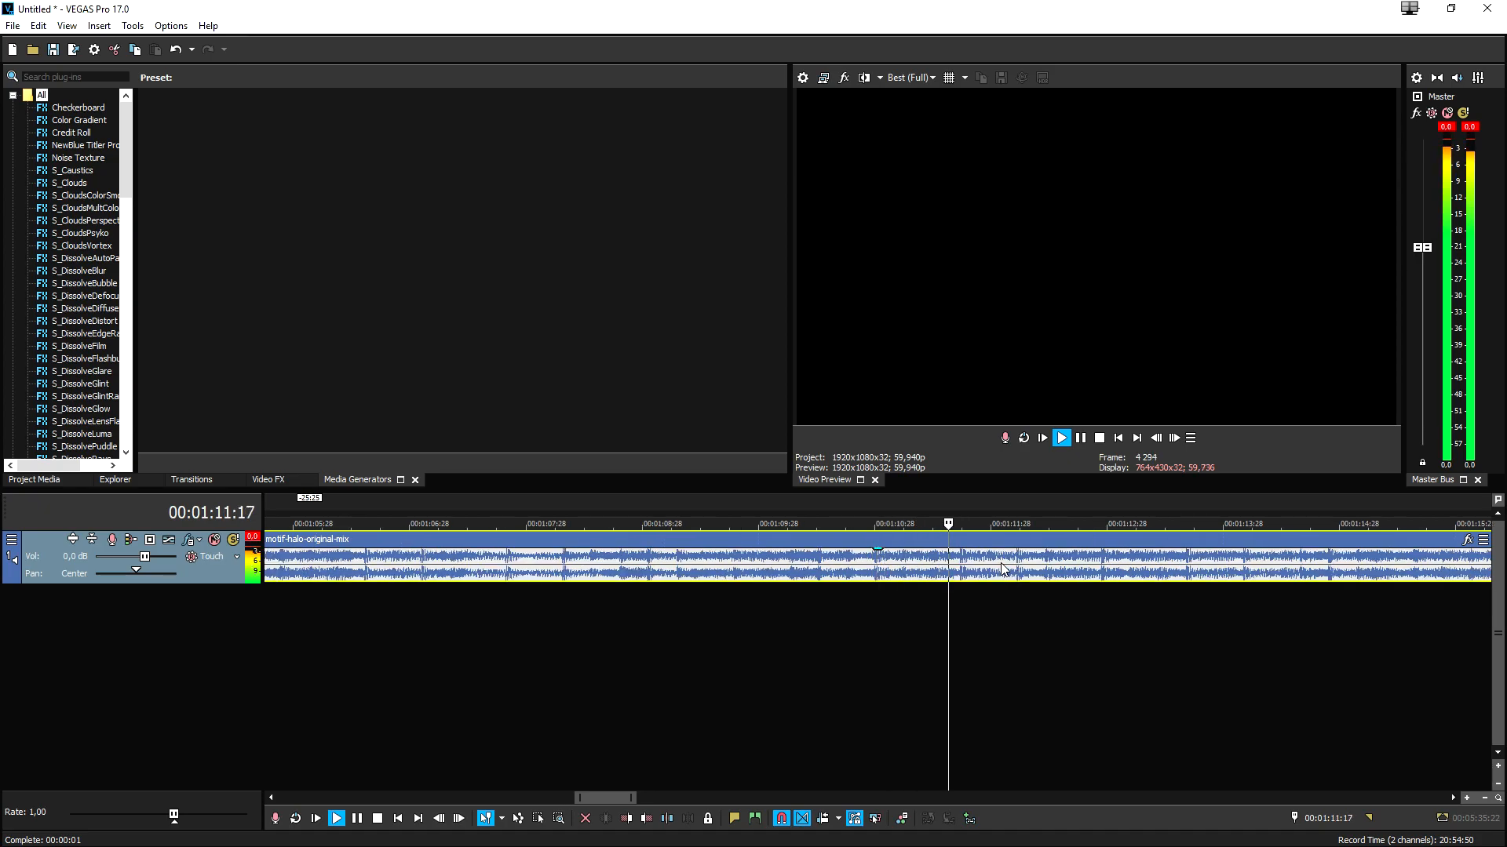
pyautogui.press('space')
pyautogui.scroll(-2, 1014, 568)
pyautogui.press('s')
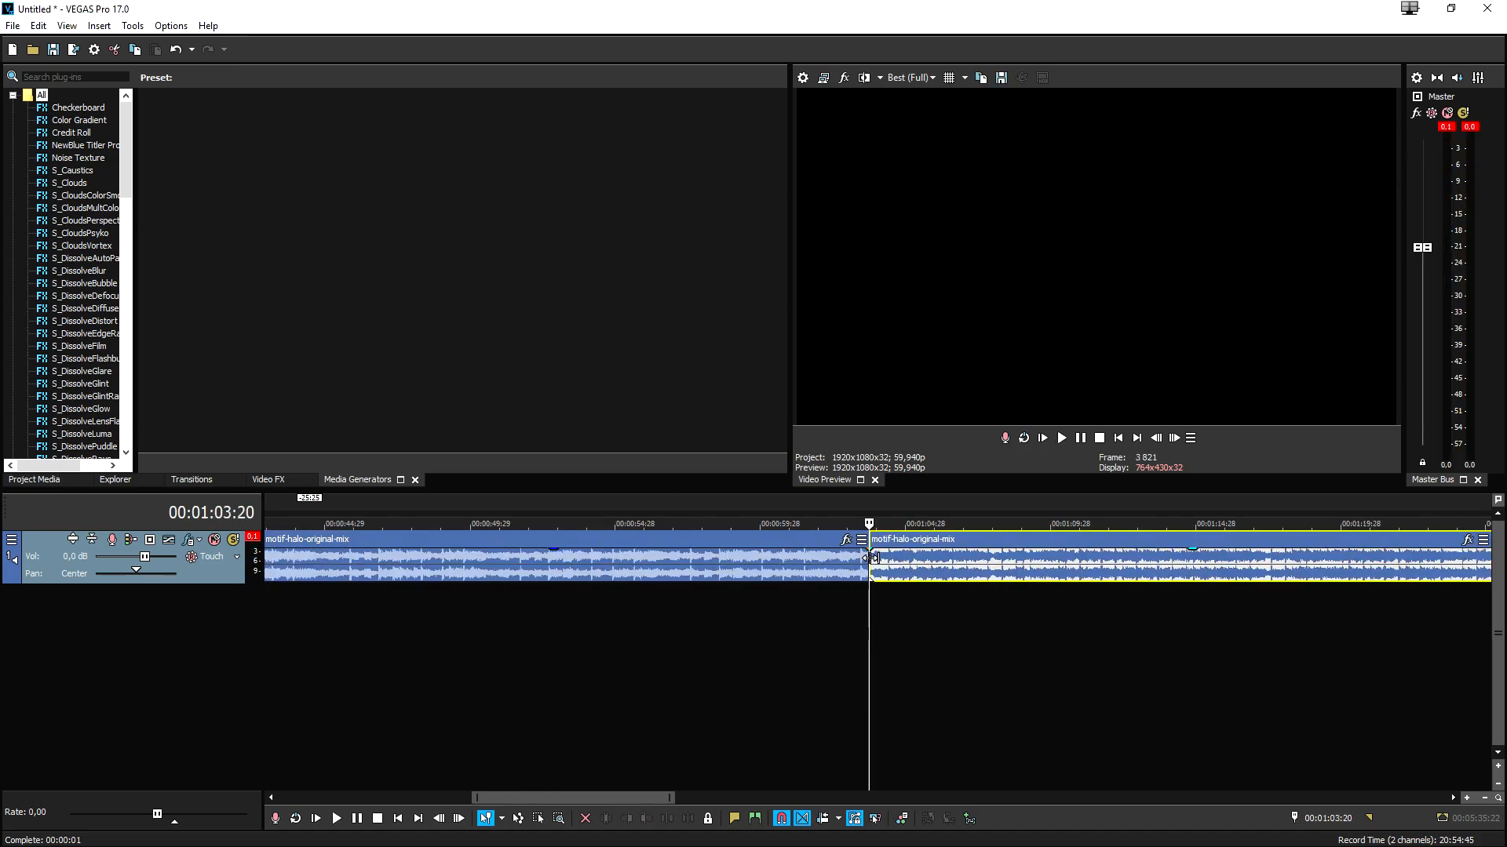
# - Delete the part of the song before the split, keeping the section after it
pyautogui.scroll(2, 871, 561)
pyautogui.scroll(2, 877, 569)
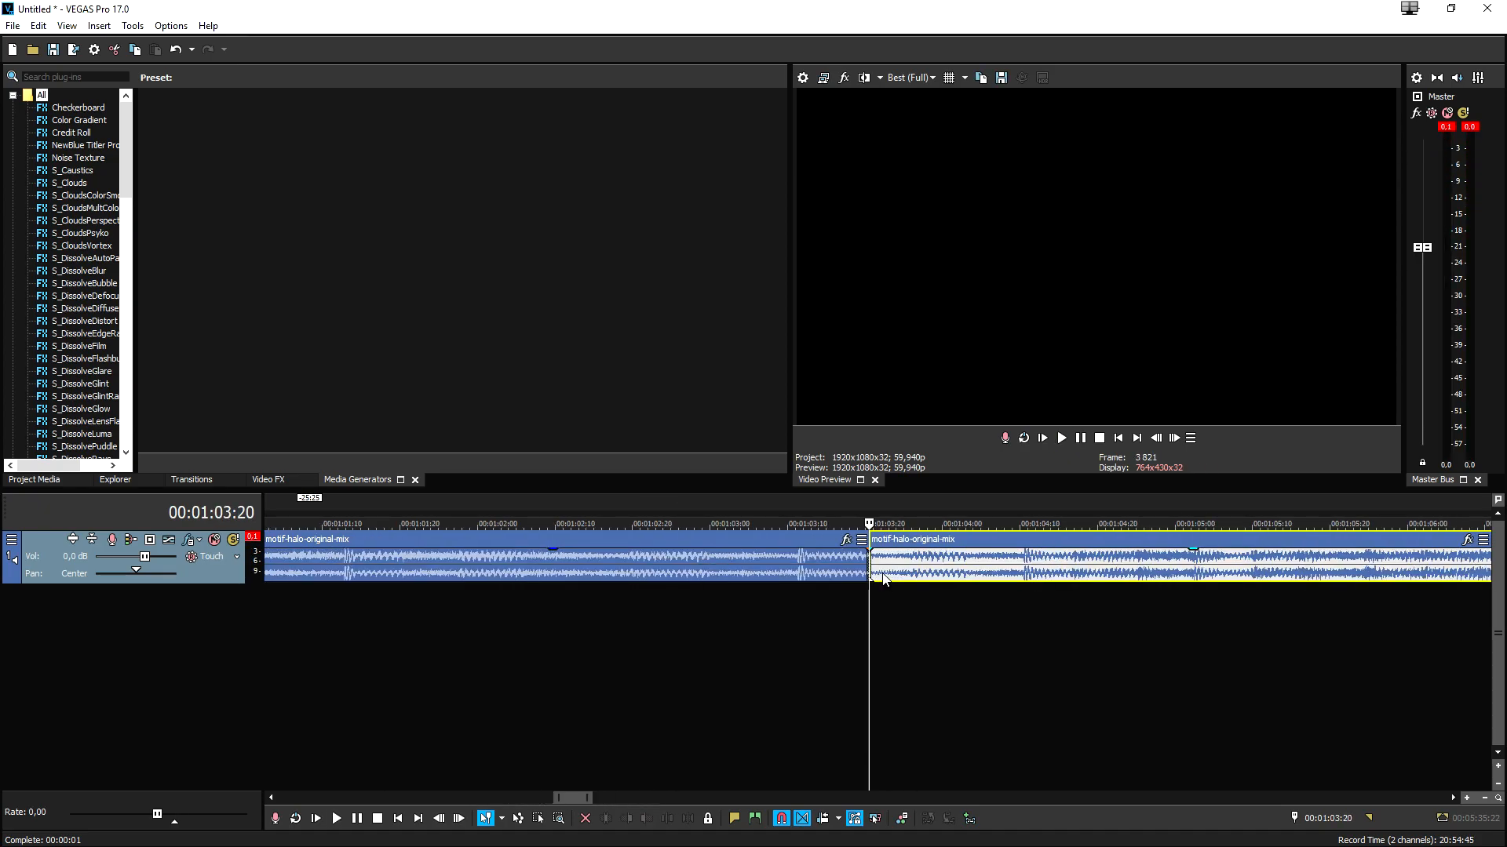
pyautogui.scroll(-2, 881, 577)
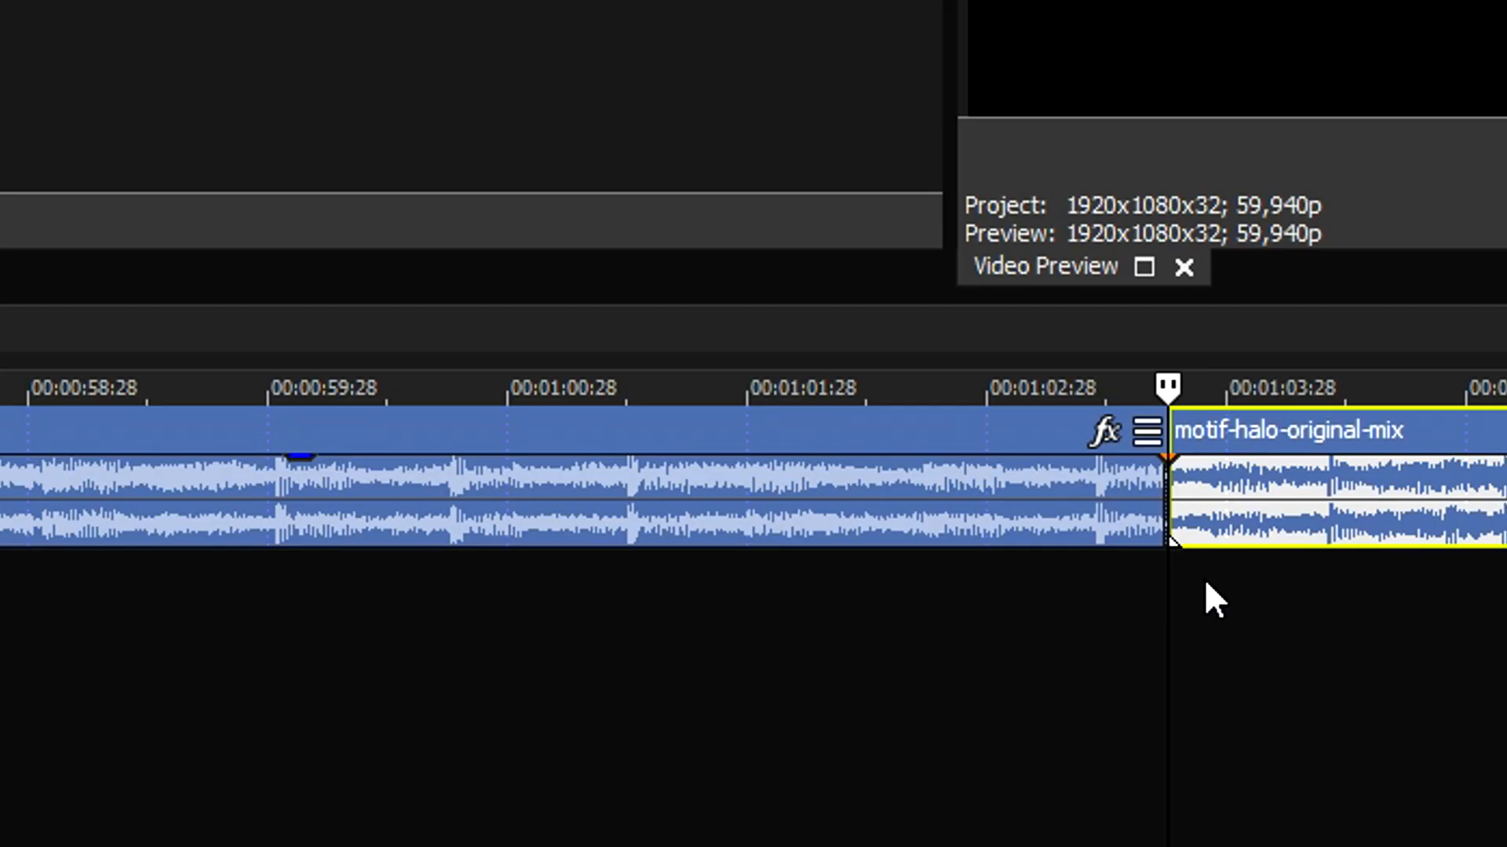
pyautogui.scroll(-2, 879, 599)
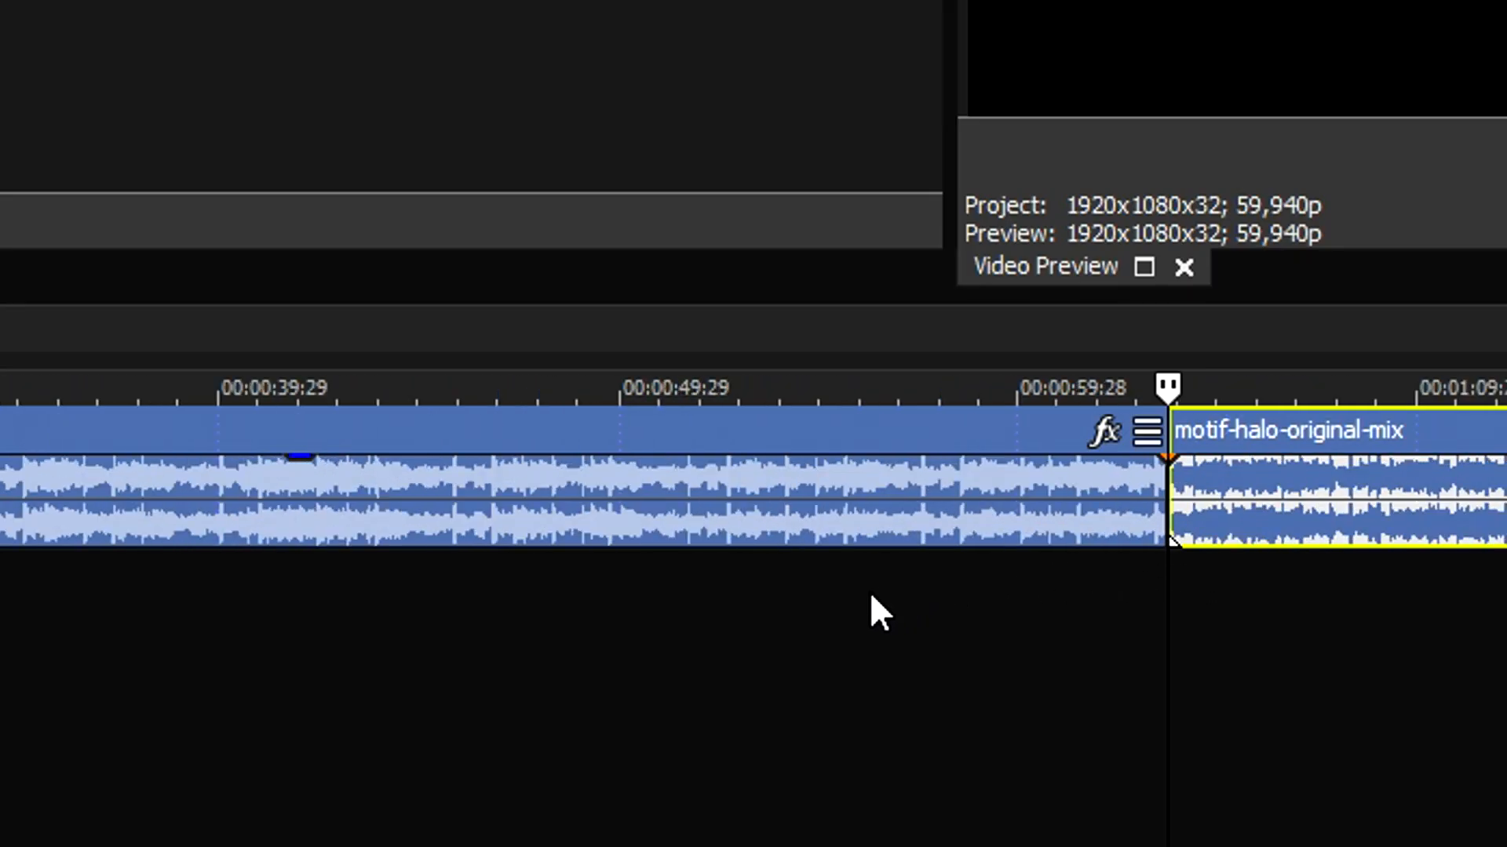
pyautogui.click(716, 570)
pyautogui.scroll(-1, 504, 575)
pyautogui.moveTo(157, 511); pyautogui.dragTo(102, 483)
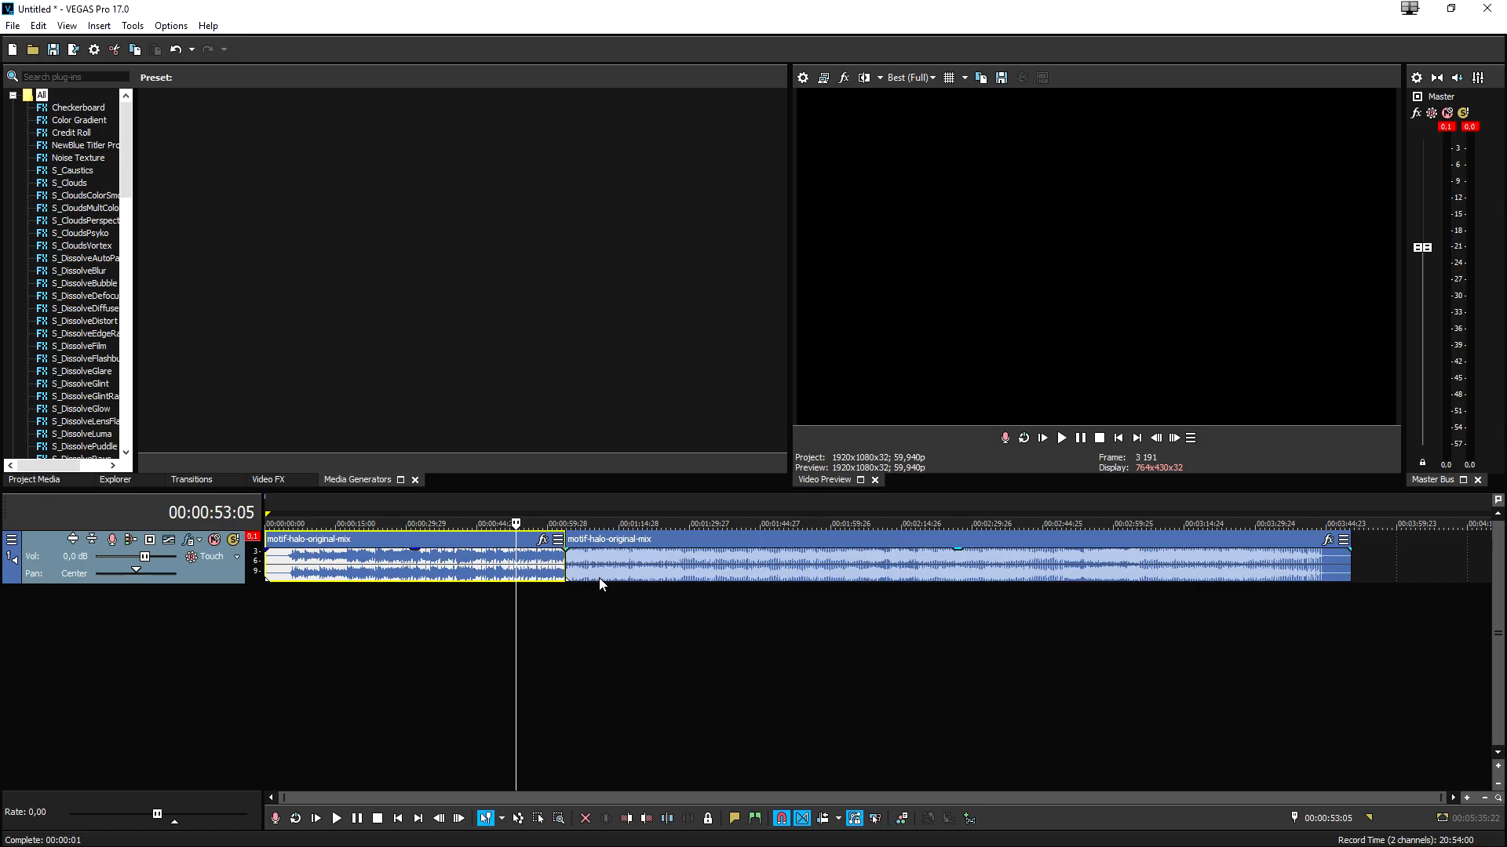
pyautogui.press('Delete')
# - Move the remaining audio clip to the start of the timeline and give it a fade-in of about 20 frames
pyautogui.moveTo(670, 566); pyautogui.dragTo(368, 567)
pyautogui.scroll(5, 278, 559)
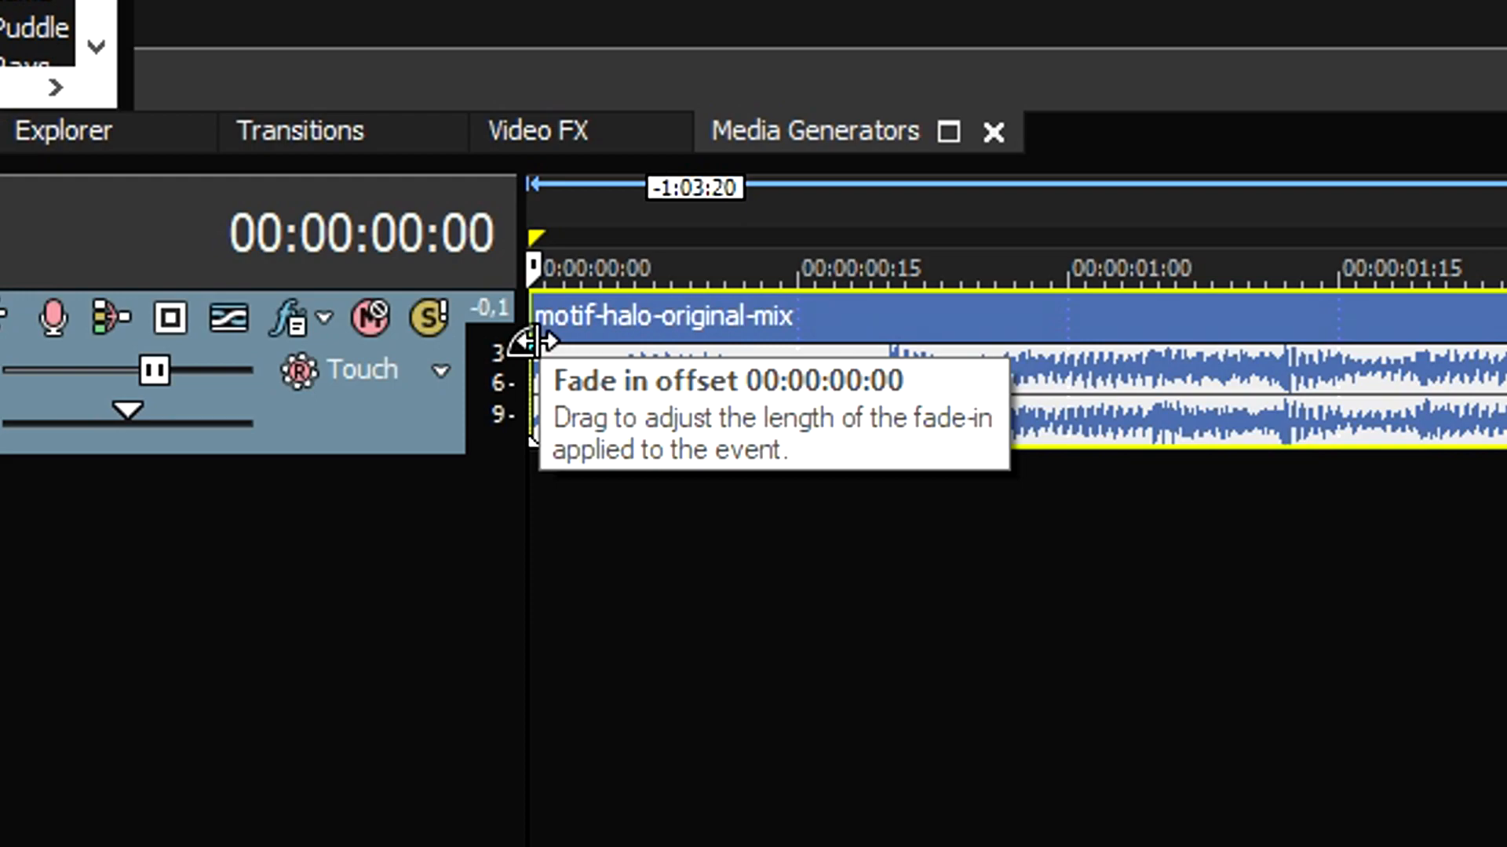
pyautogui.moveTo(533, 342); pyautogui.dragTo(879, 461)
# - Play the trimmed song from its start to check the fade-in and the following beats
pyautogui.press('space')
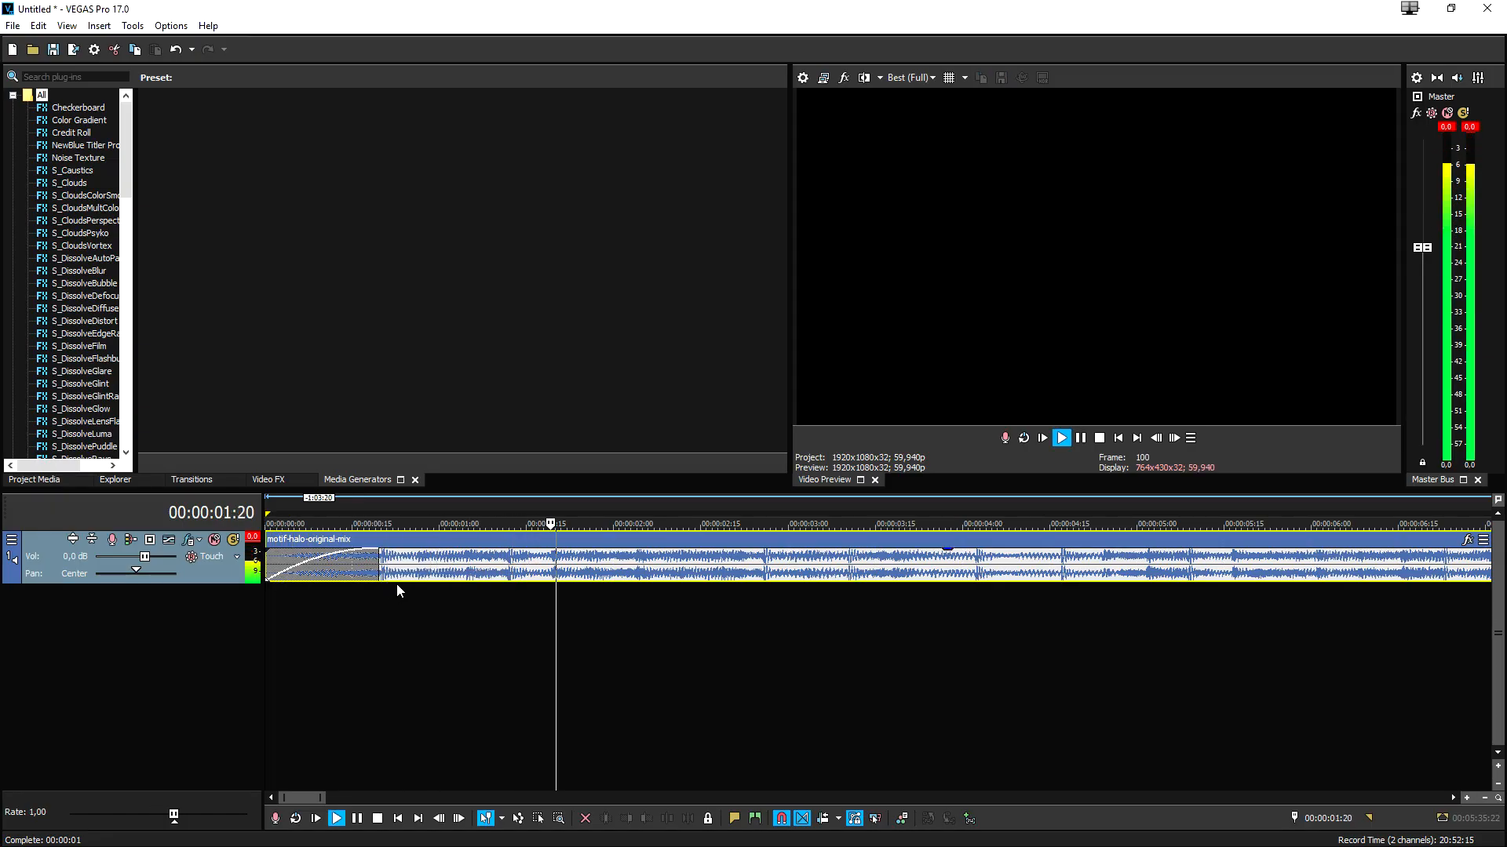
pyautogui.scroll(-3, 518, 596)
pyautogui.scroll(2, 534, 590)
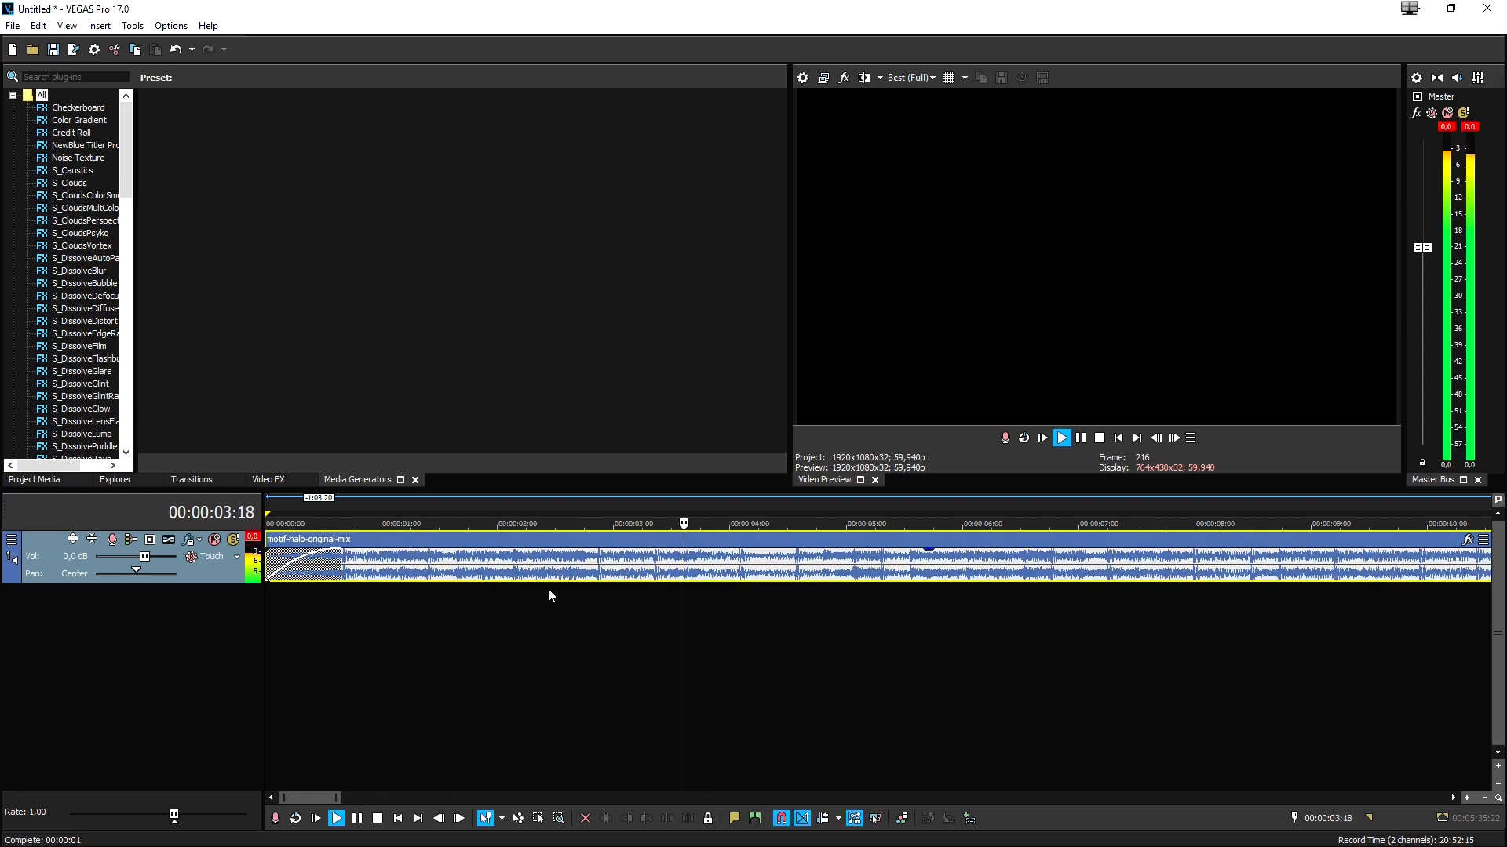
pyautogui.scroll(-1, 738, 593)
pyautogui.scroll(2, 935, 598)
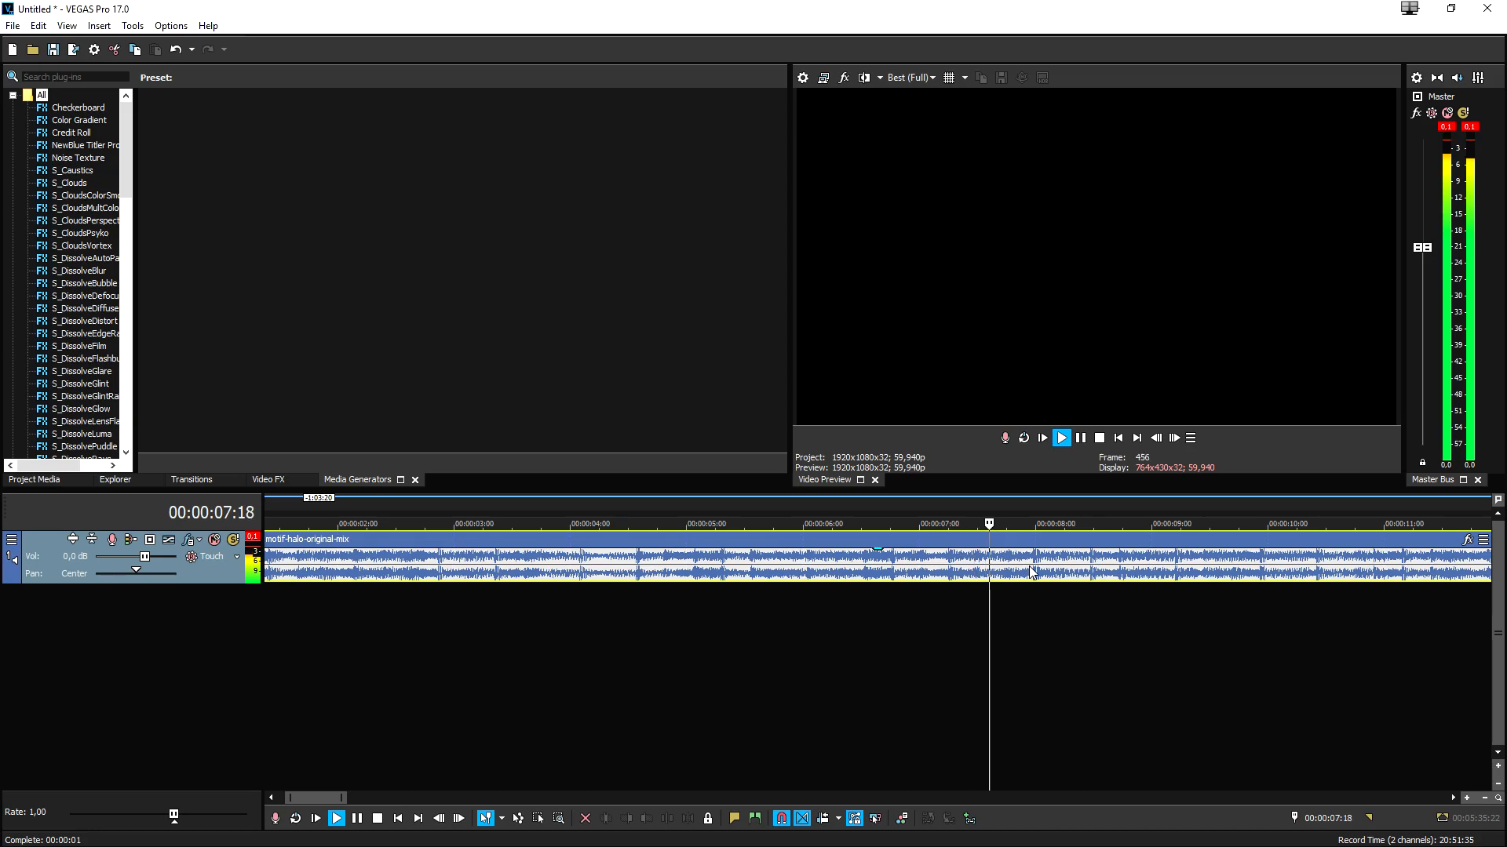
pyautogui.press('space')
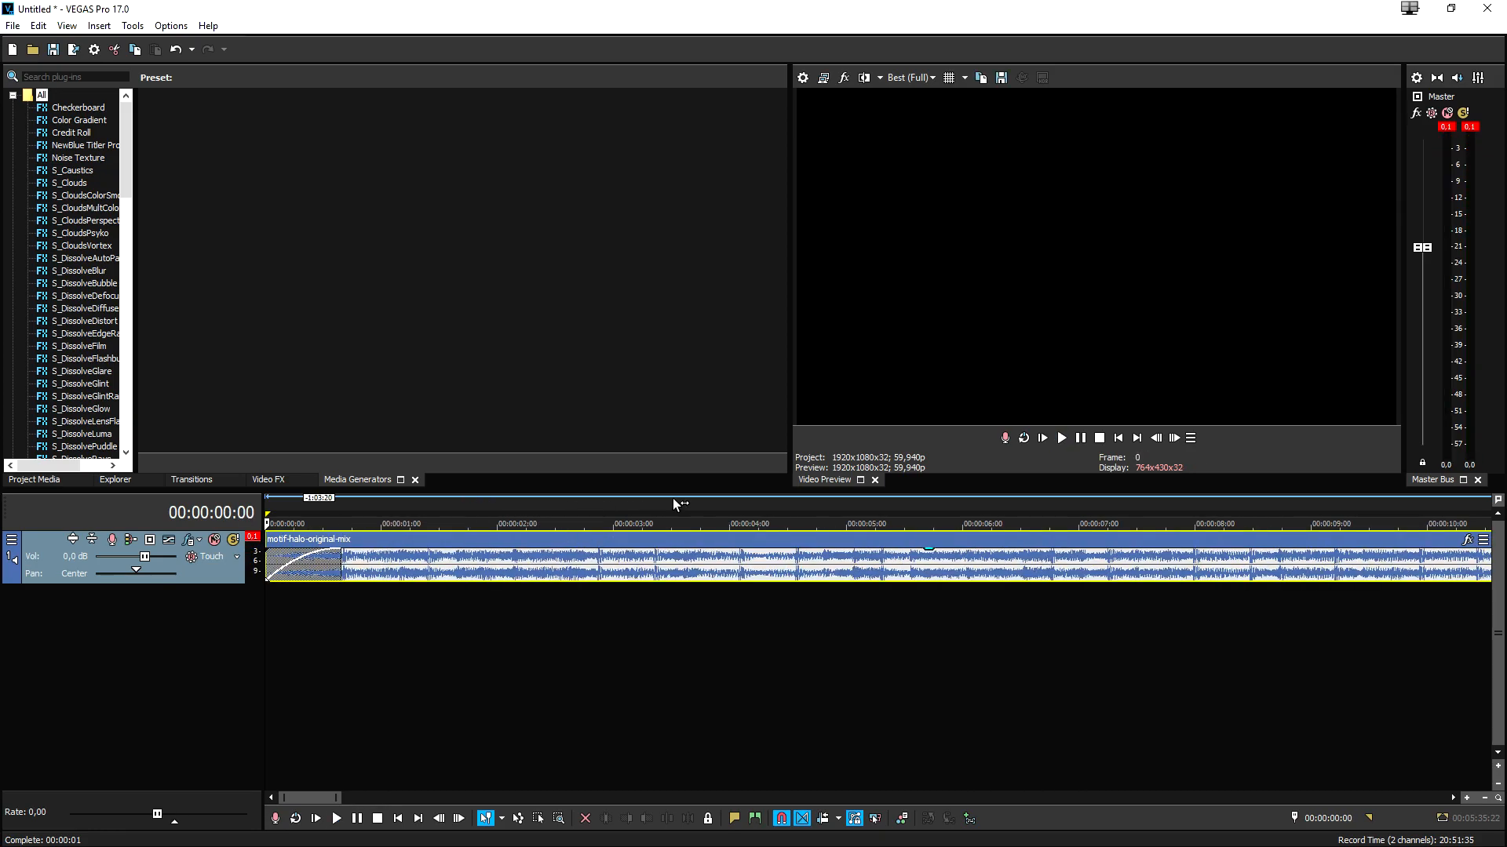
# - Play the song from about 4 seconds in and split the audio clip at 00:00:08:13
pyautogui.click(722, 501)
pyautogui.press('space')
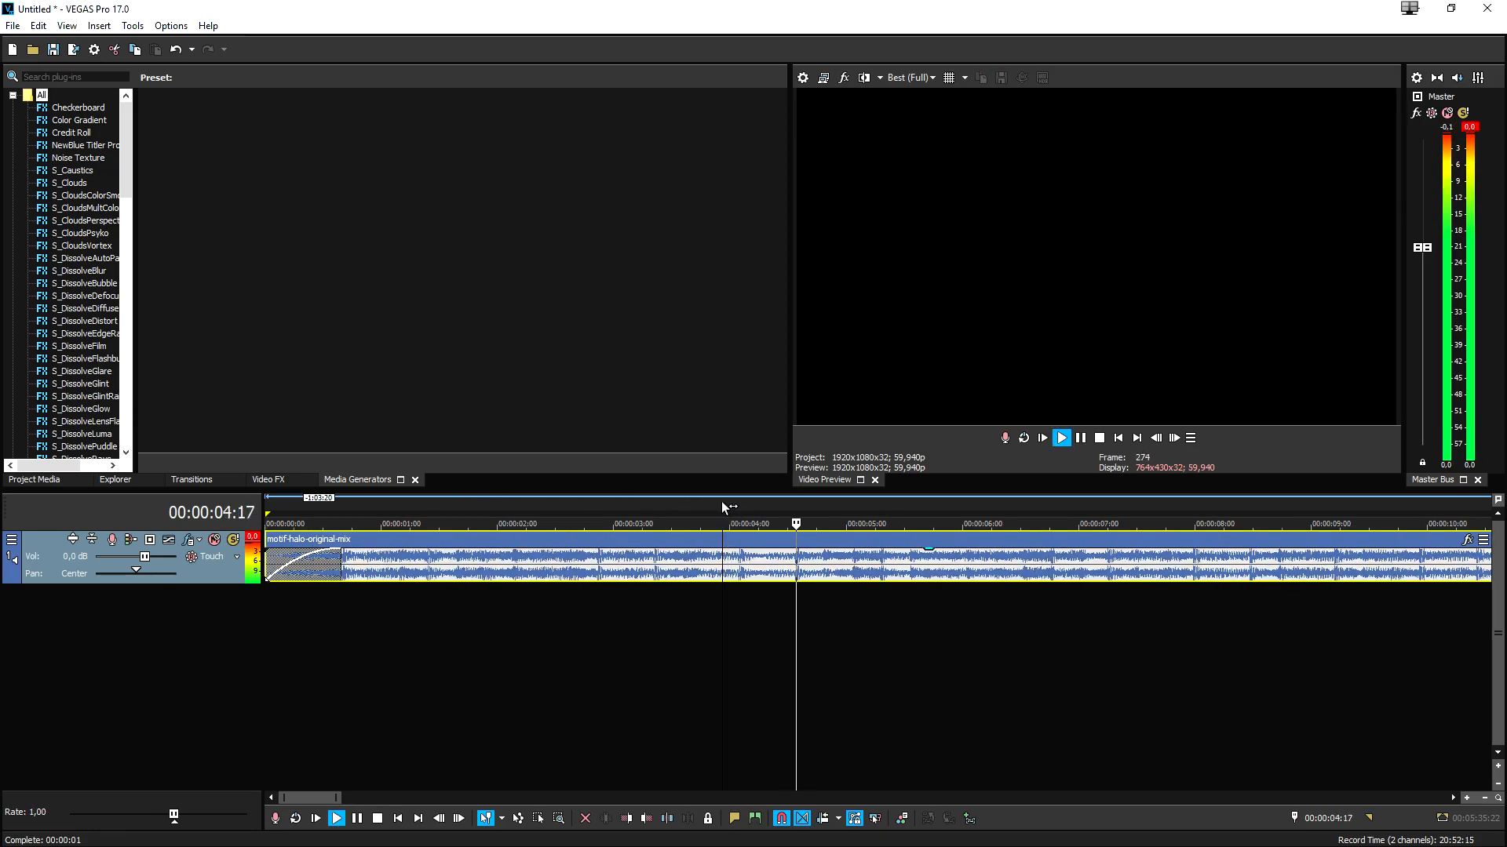
pyautogui.scroll(-1, 879, 515)
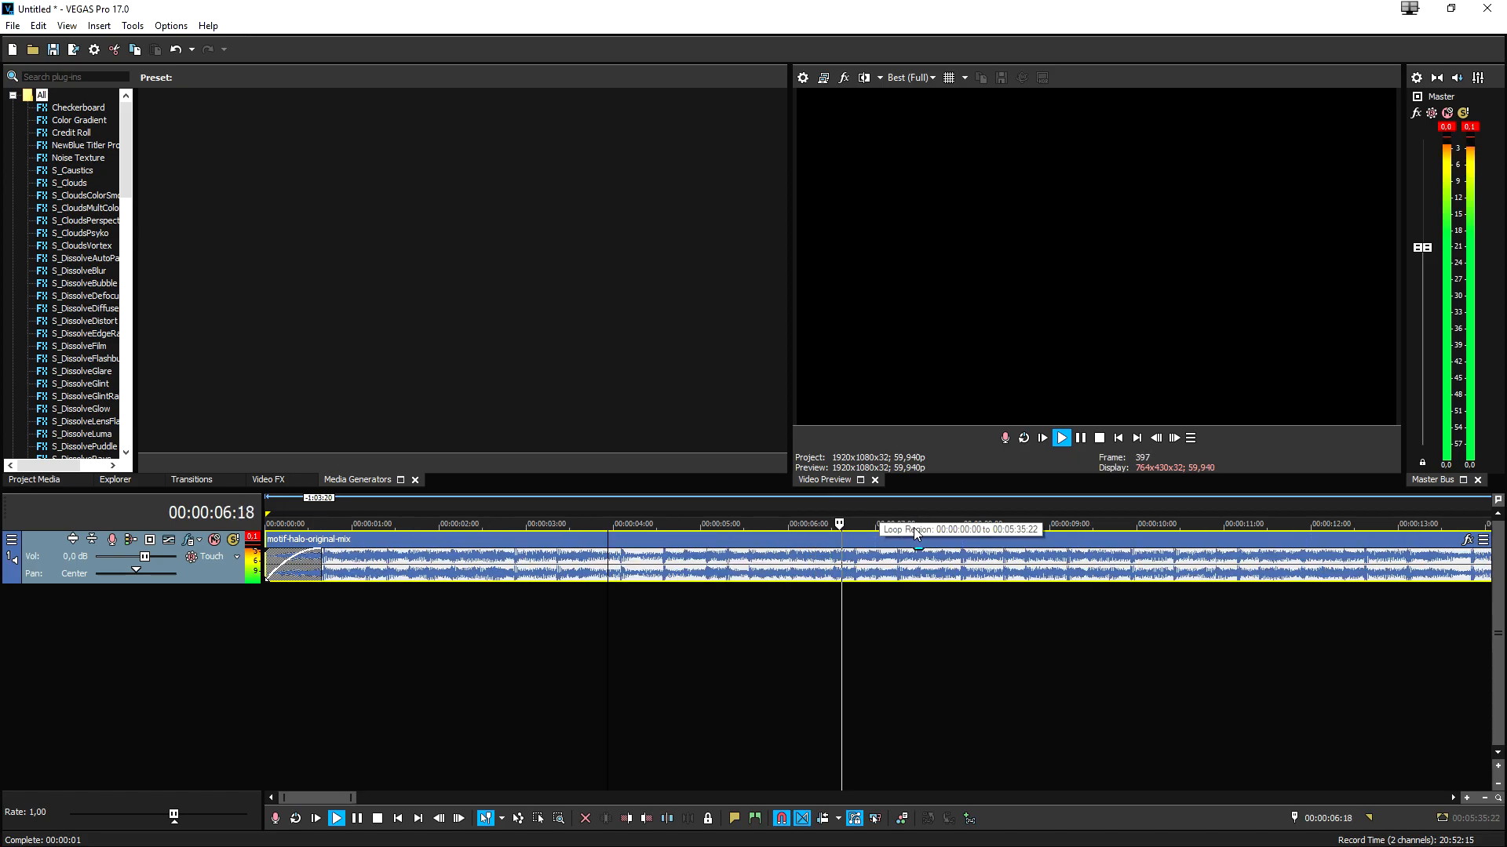
pyautogui.scroll(2, 998, 571)
pyautogui.press('space')
pyautogui.click(1132, 558)
pyautogui.press('s')
pyautogui.scroll(-2, 832, 559)
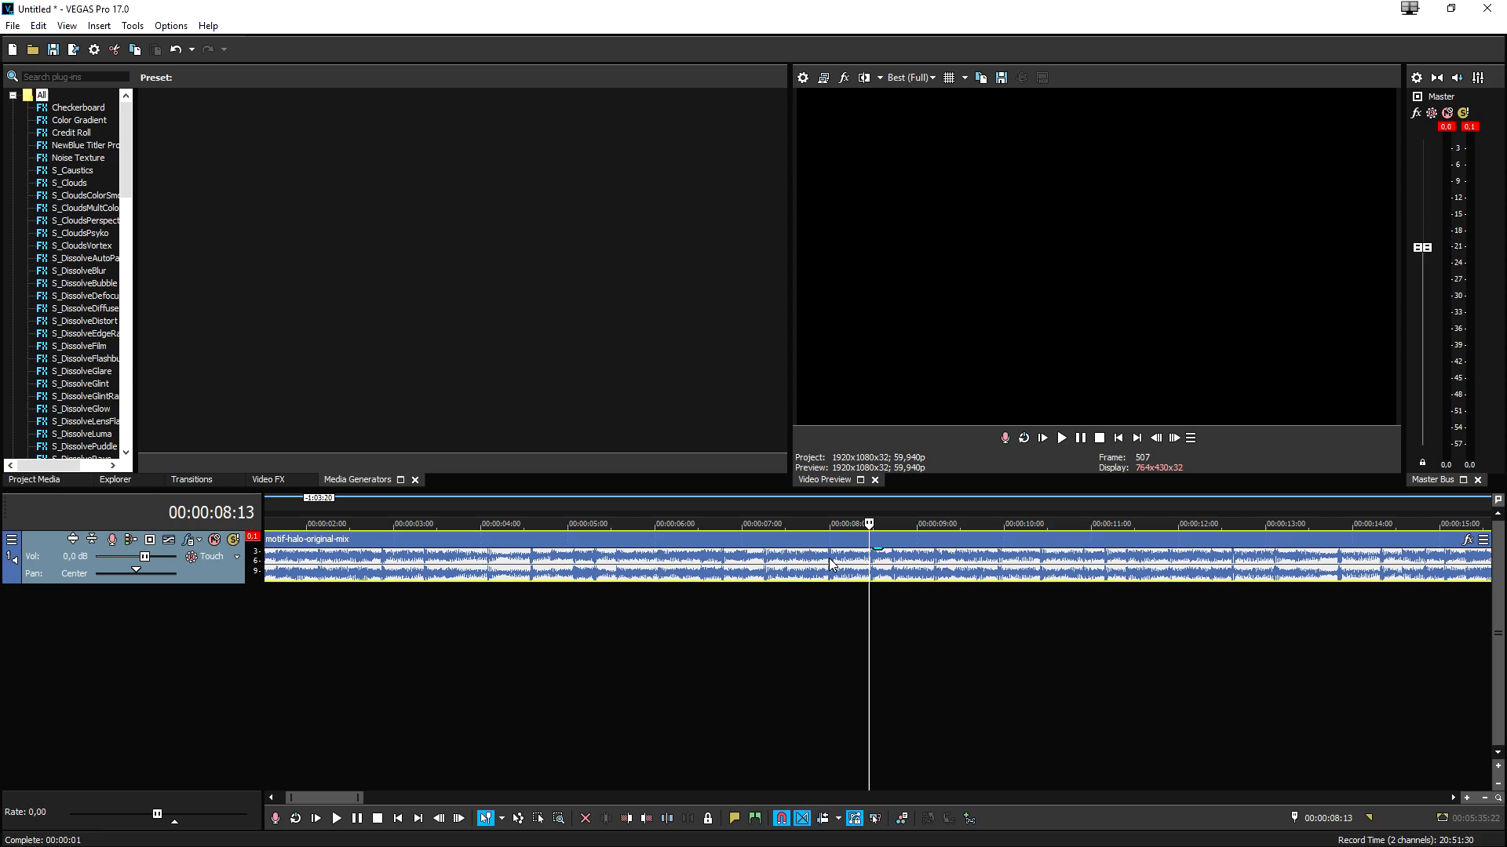
# - Listen to the song's ending from 00:02:40:24 and split the audio clip at that point
pyautogui.scroll(-3, 830, 559)
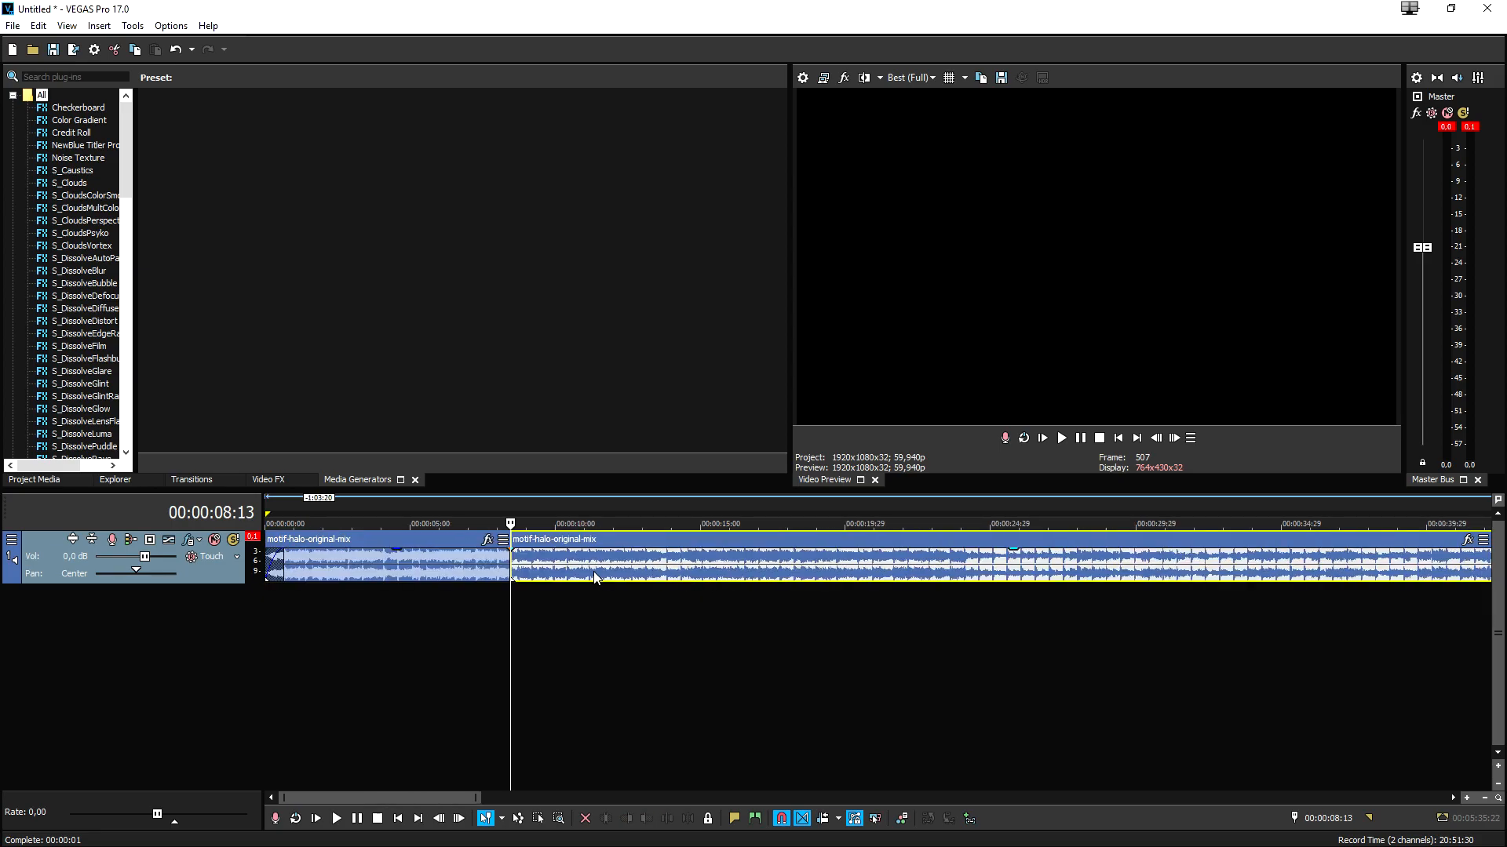
pyautogui.scroll(-5, 563, 565)
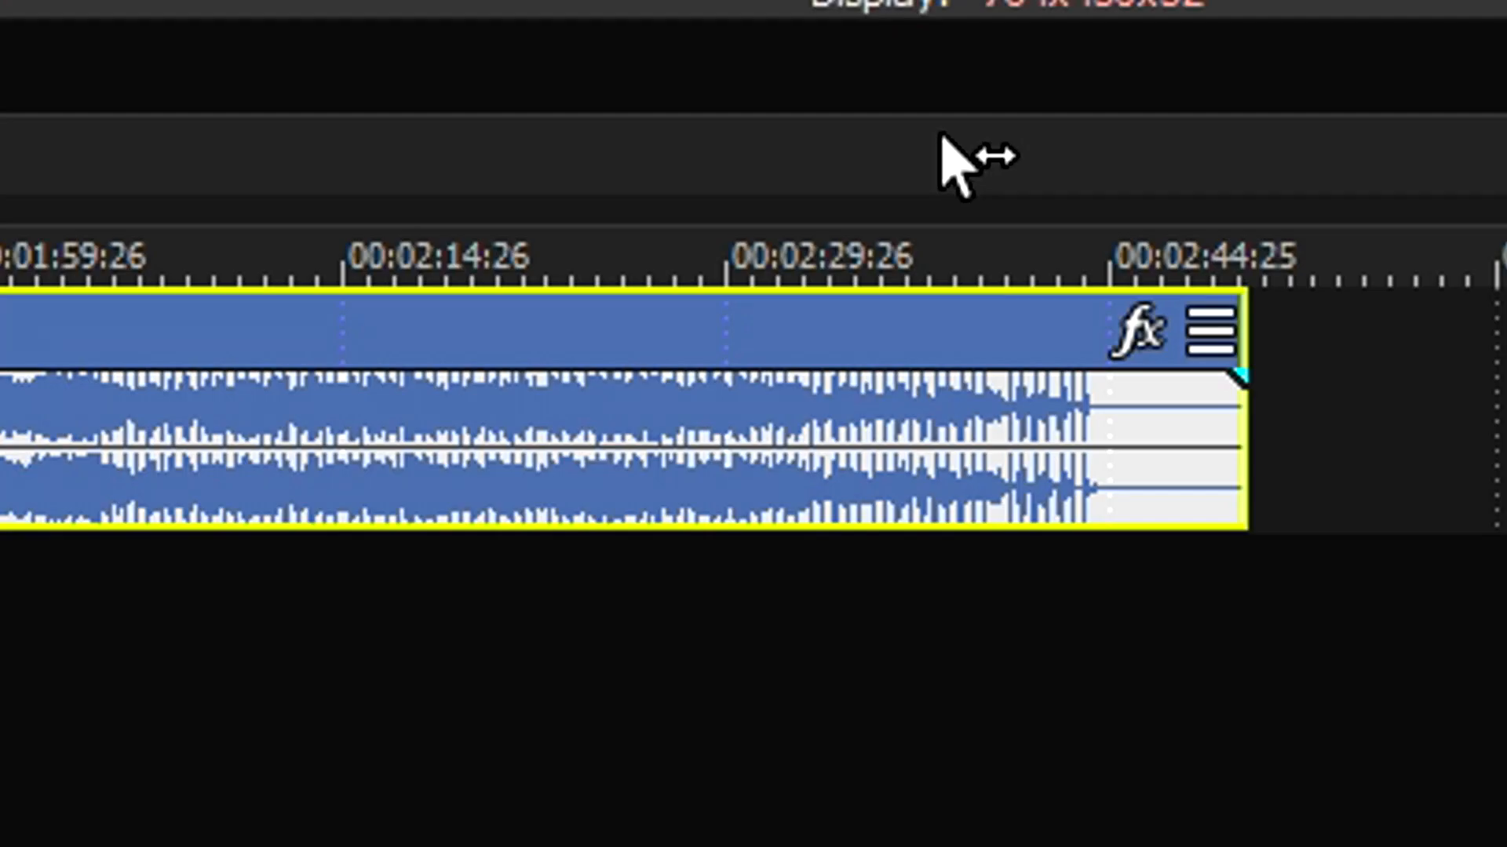
pyautogui.click(940, 137)
pyautogui.scroll(4, 943, 142)
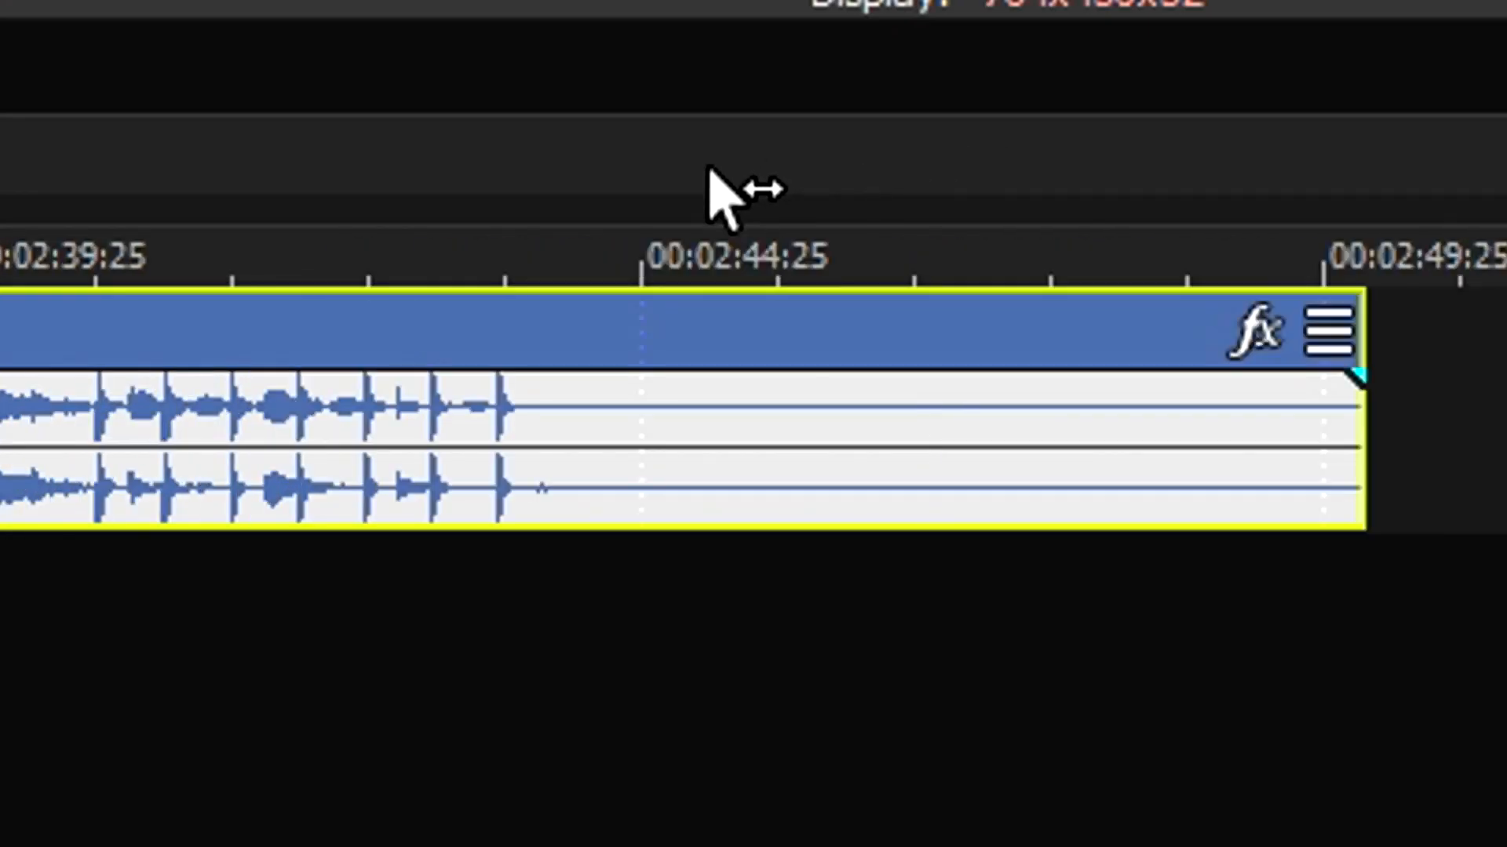
pyautogui.scroll(4, 185, 135)
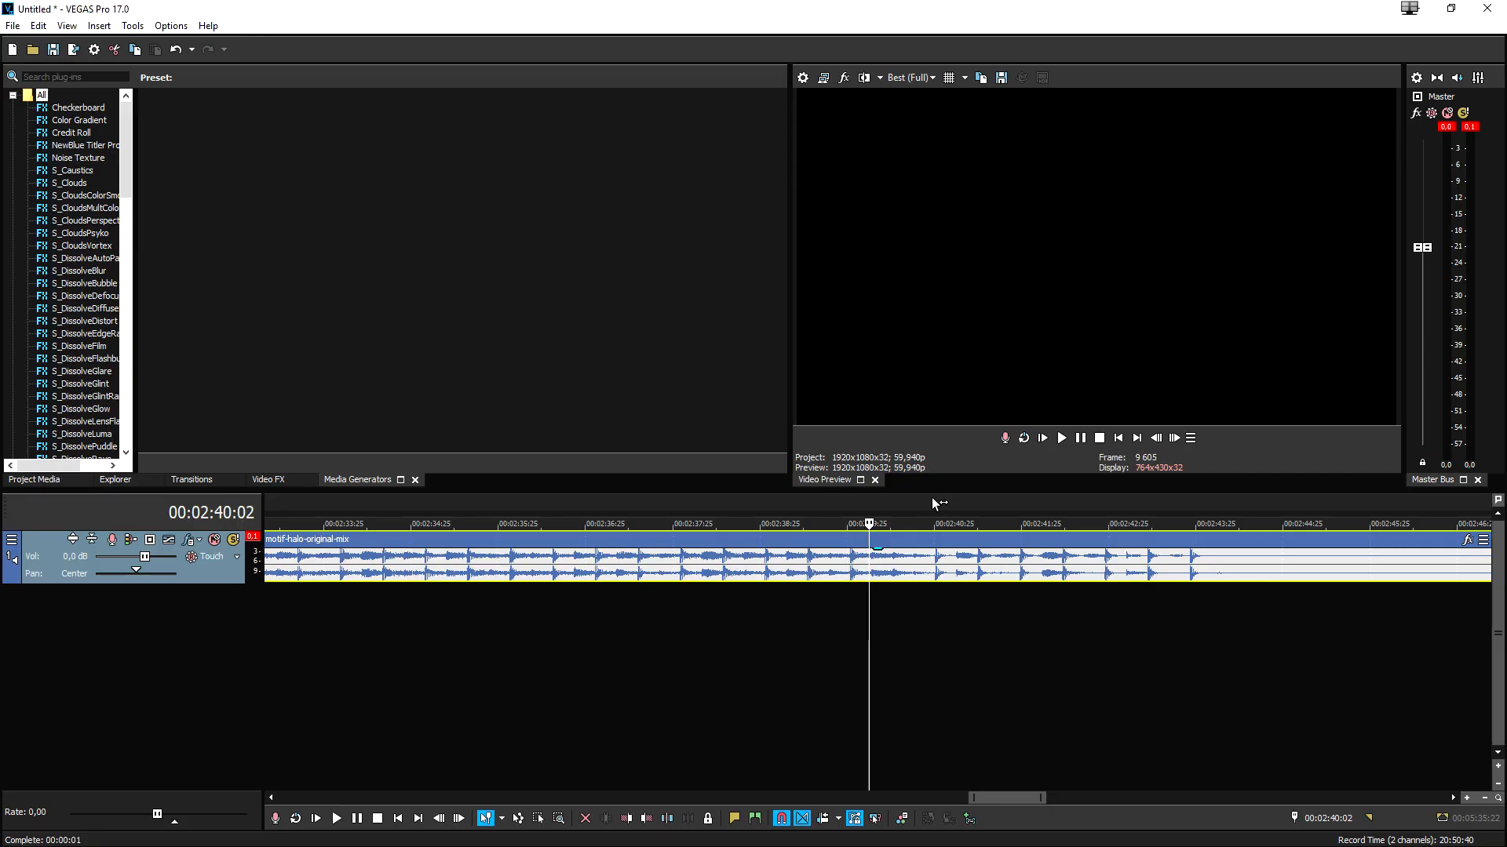
pyautogui.scroll(-2, 940, 543)
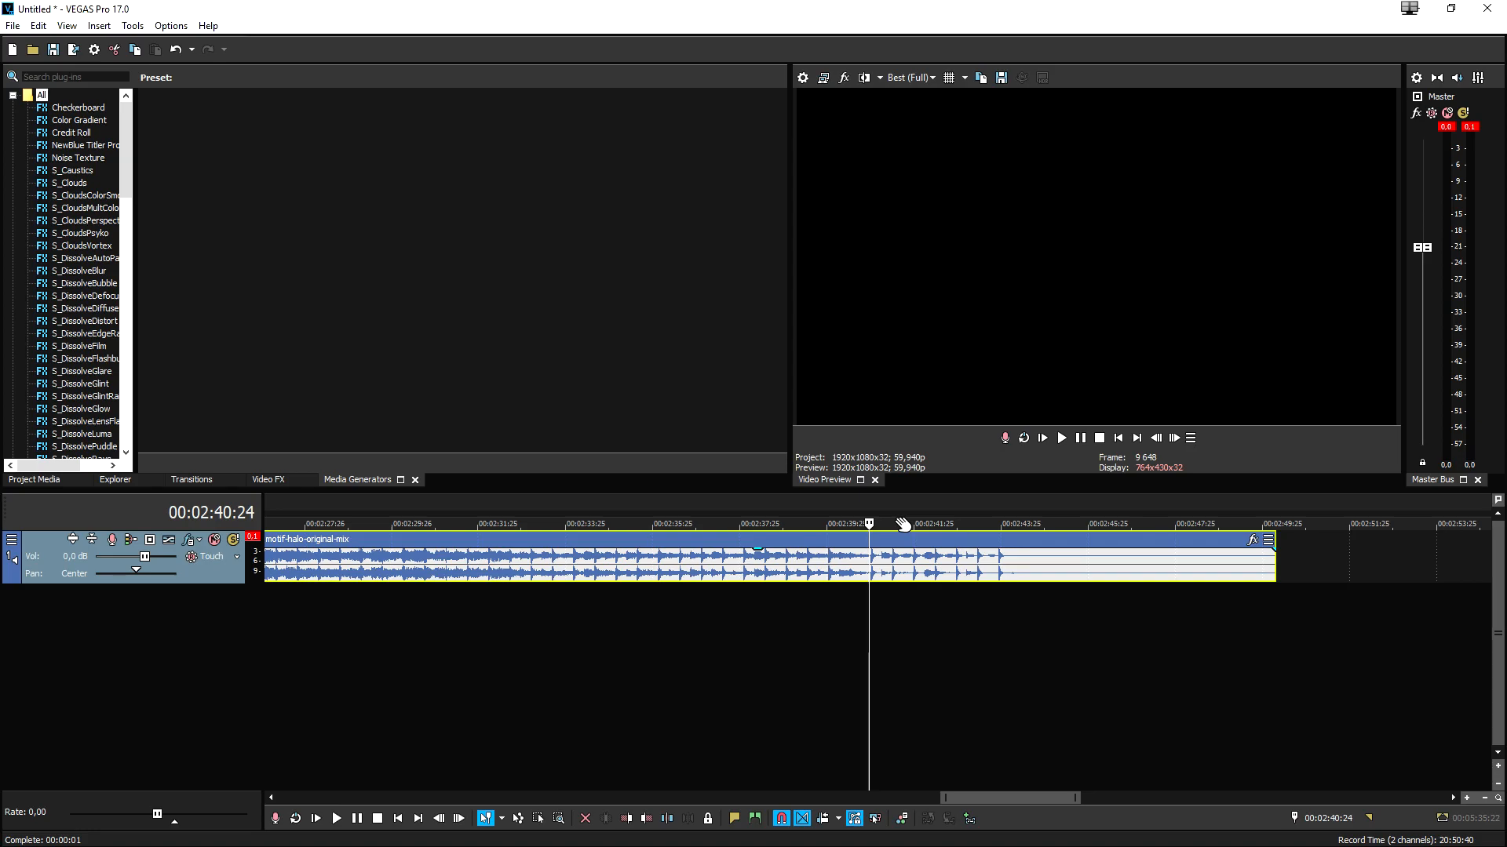
pyautogui.scroll(2, 903, 524)
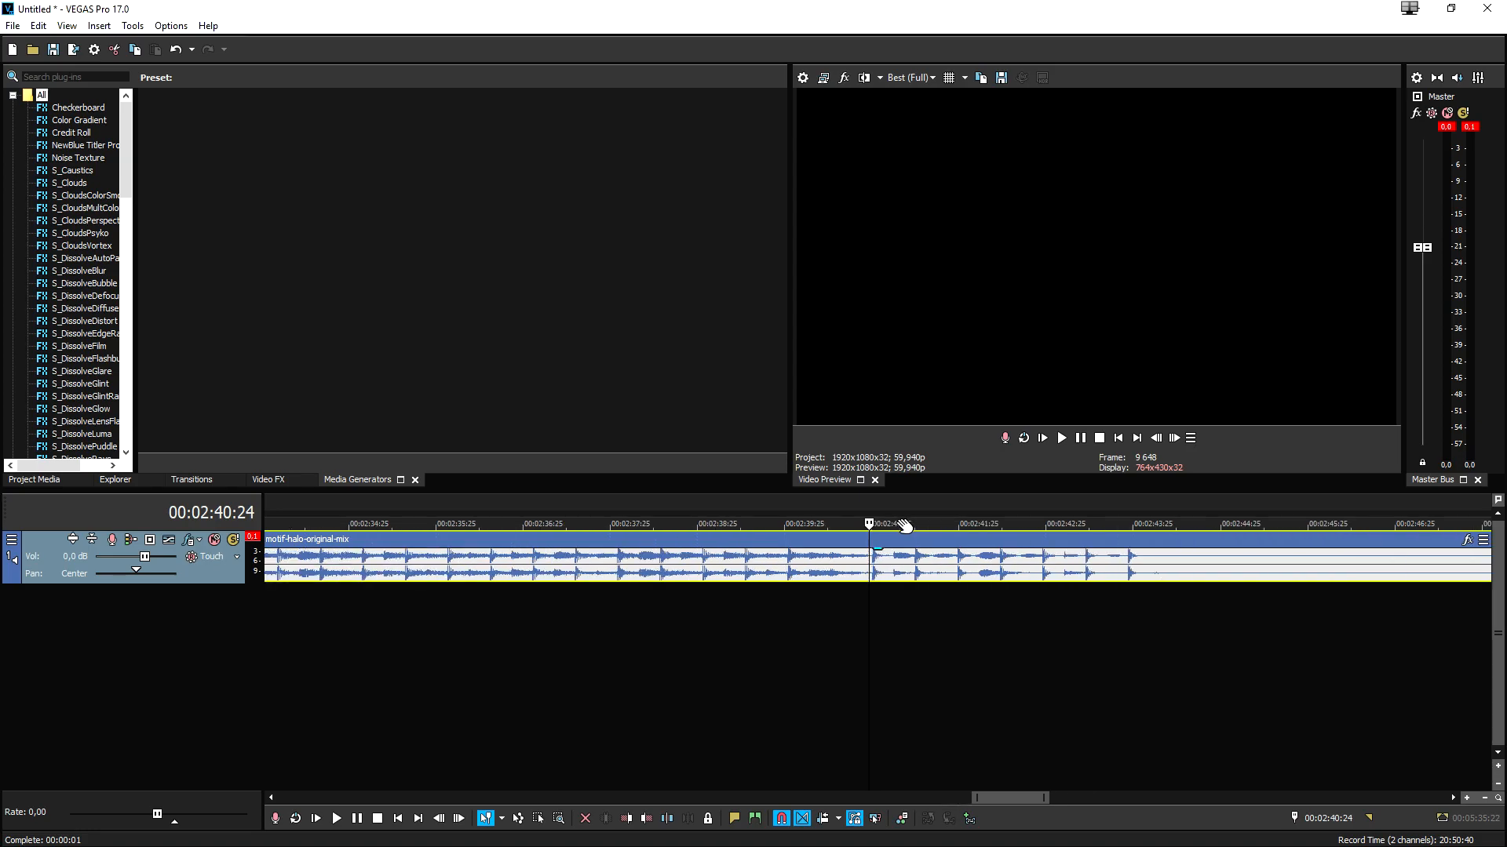
pyautogui.press('space')
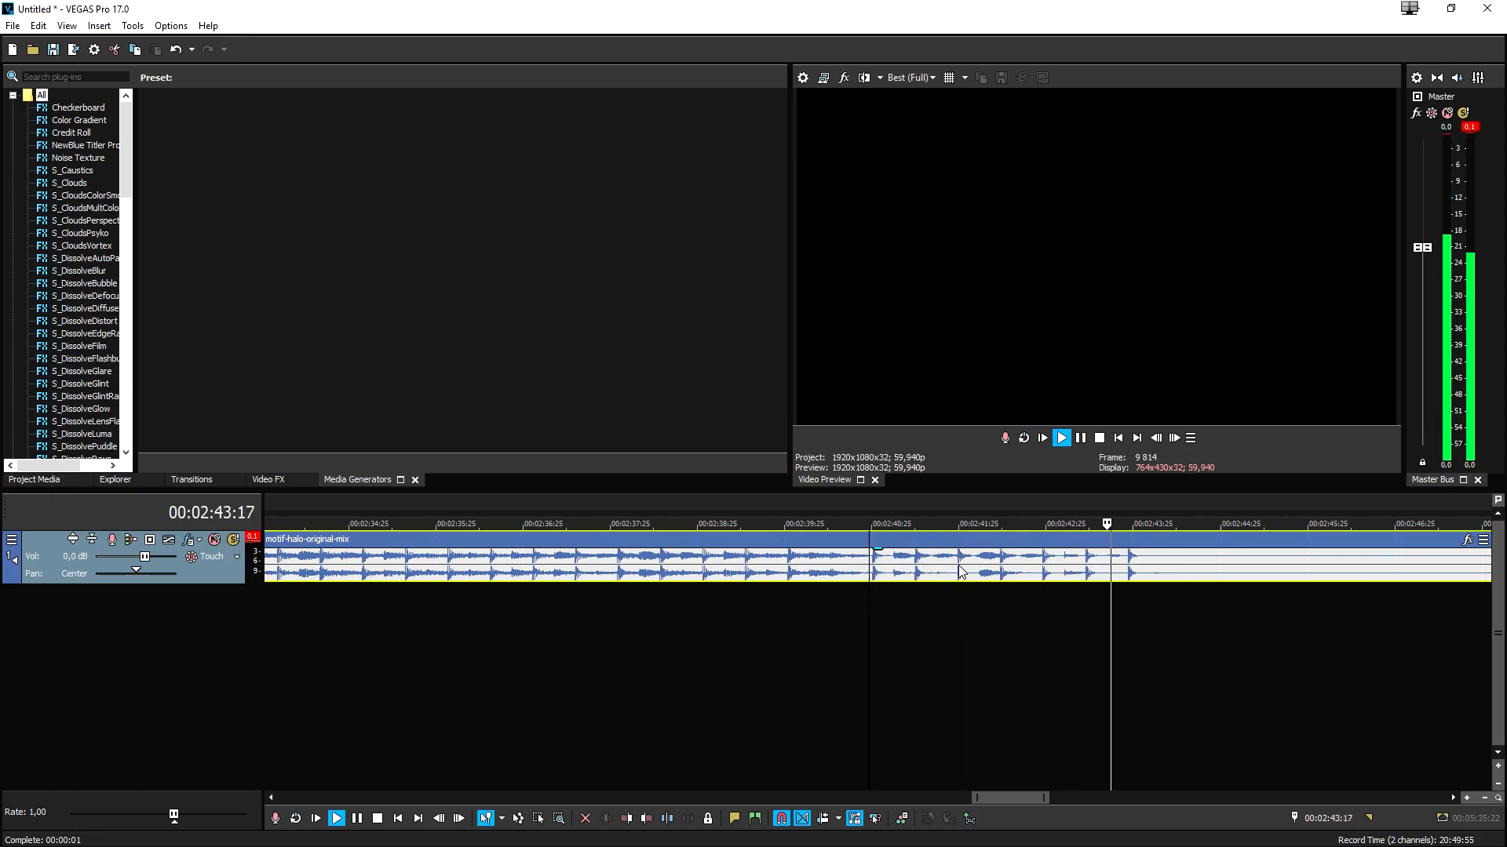
pyautogui.scroll(-1, 961, 570)
pyautogui.press('space')
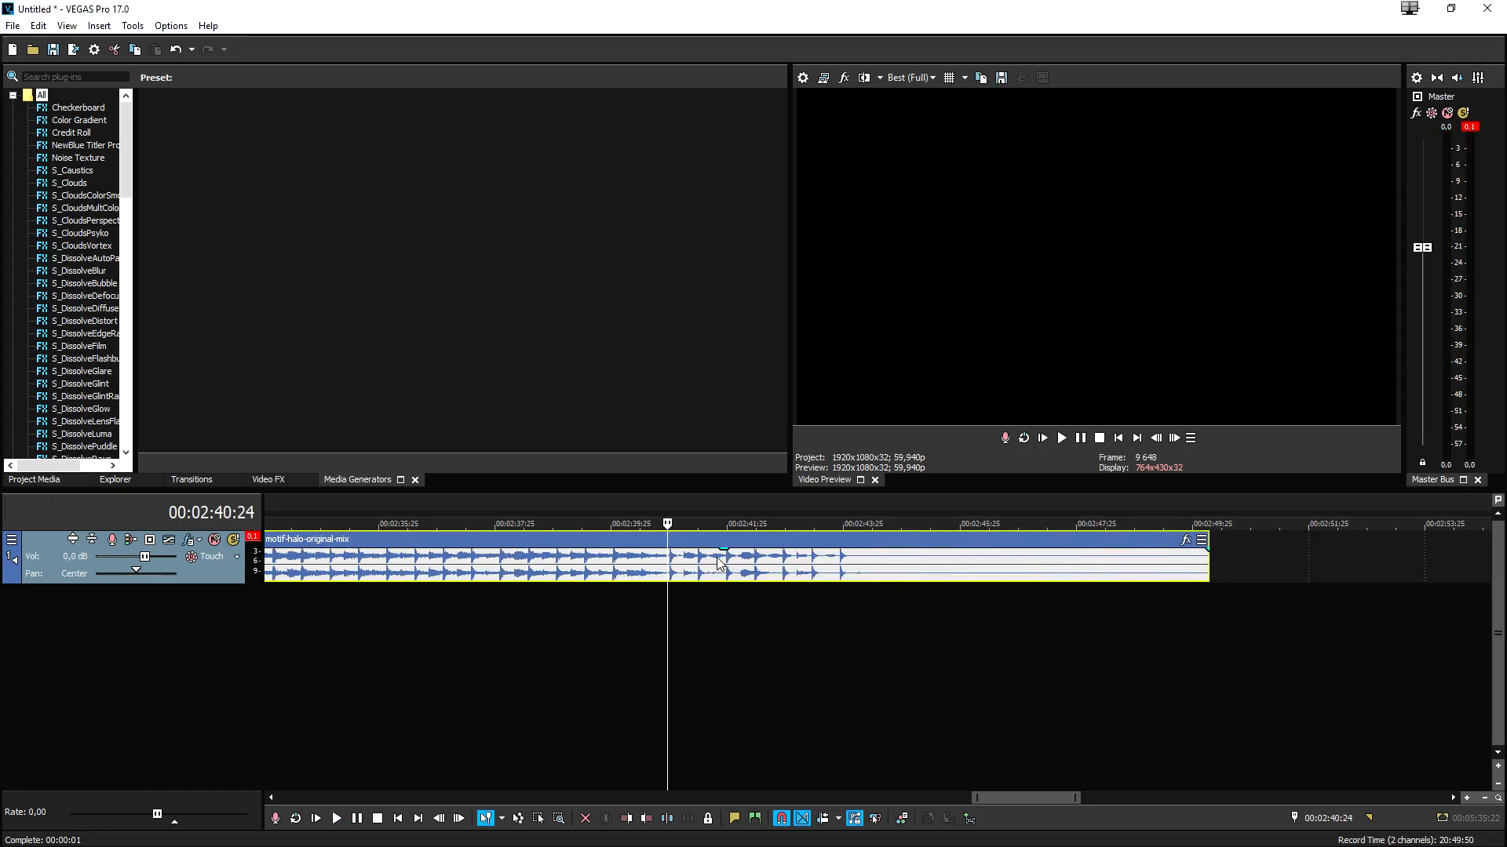
pyautogui.press('s')
# - Delete the long middle section of the song between the intro clip and the ending clip
pyautogui.scroll(-5, 714, 565)
pyautogui.click(772, 564)
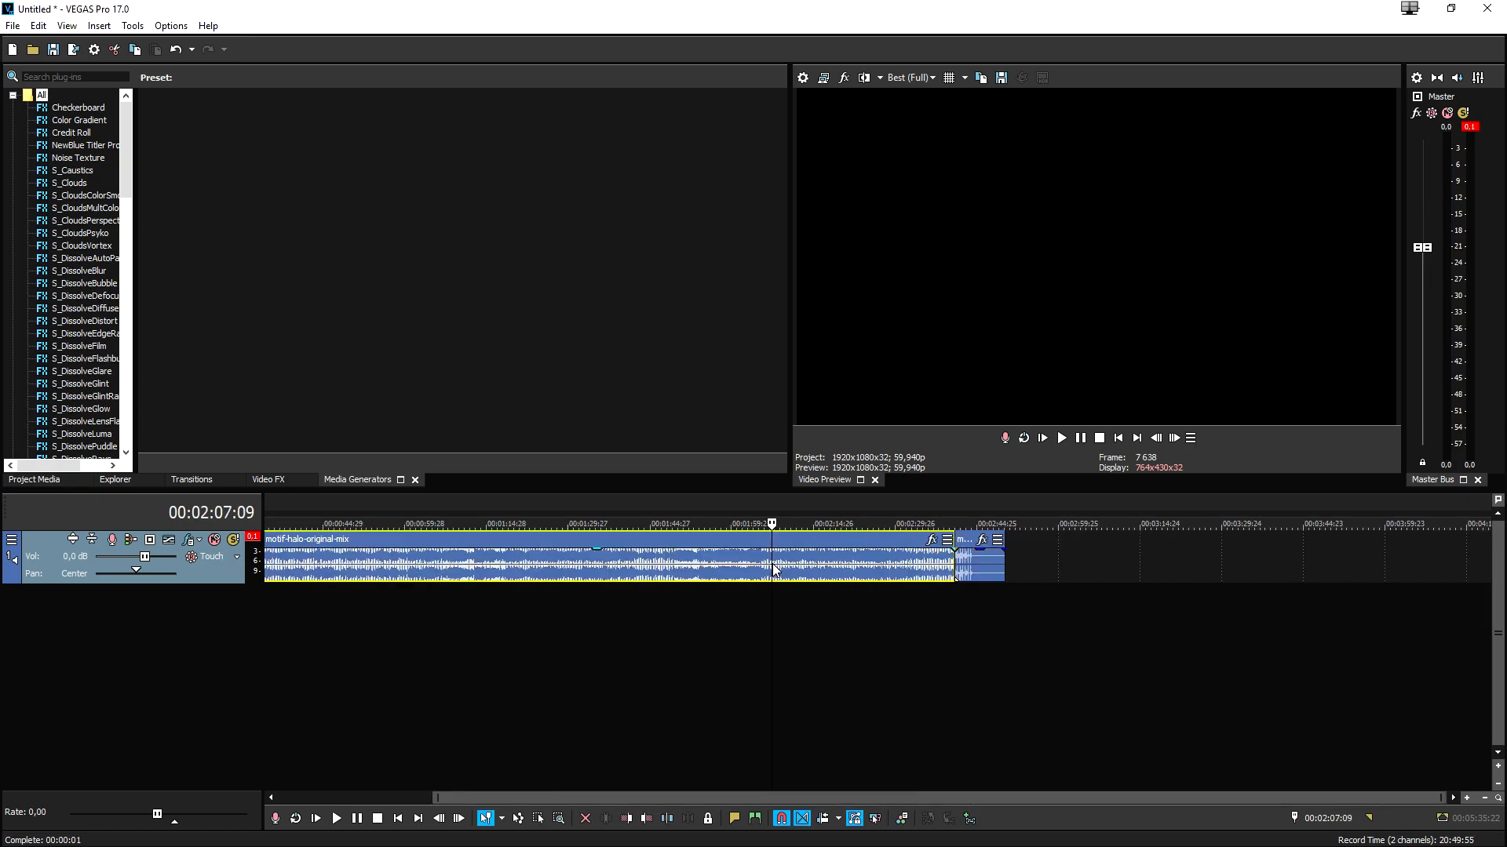
pyautogui.scroll(-1, 773, 563)
pyautogui.press('Delete')
# - Move the ending clip directly against the end of the first clip and place the cursor at 00:00:04:09
pyautogui.click(1040, 612)
pyautogui.moveTo(1052, 572); pyautogui.dragTo(340, 565)
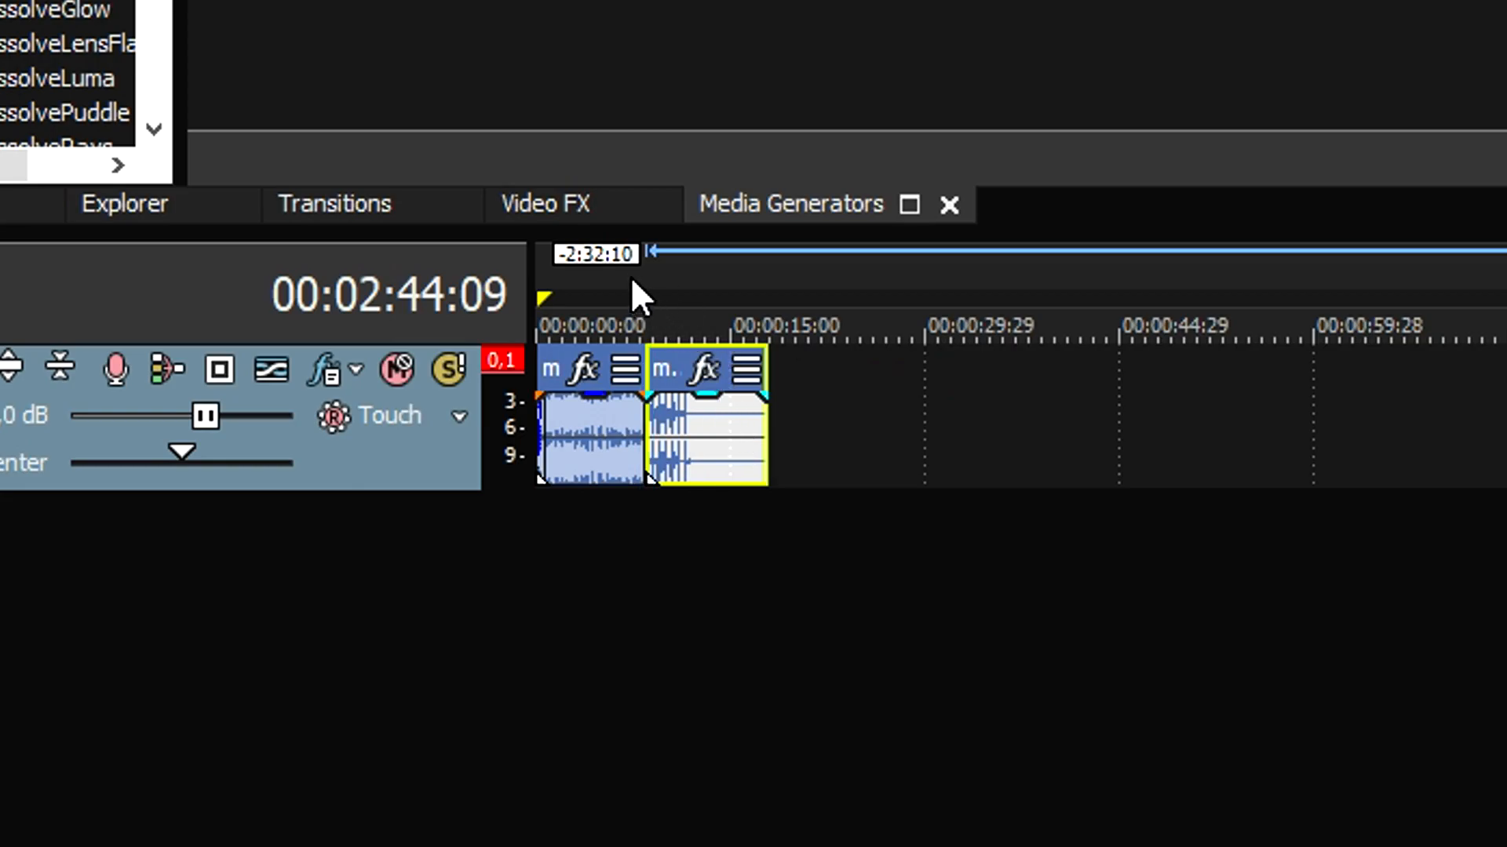
pyautogui.click(592, 261)
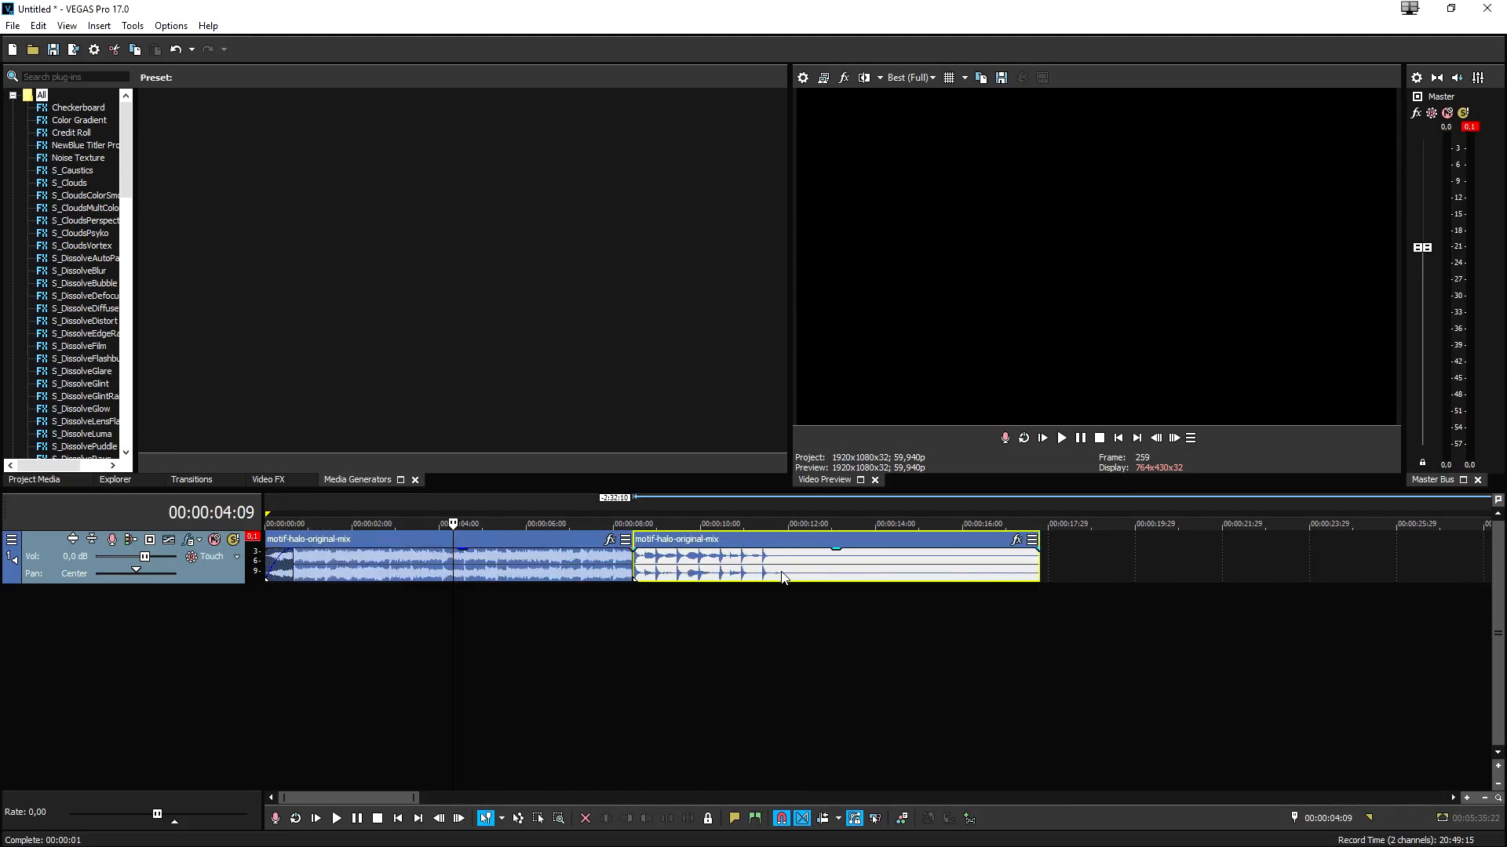
# - Play across the join and move the ending clip earlier so it overlaps the first clip with a 0:13 crossfade
pyautogui.scroll(2, 925, 590)
pyautogui.scroll(-1, 924, 590)
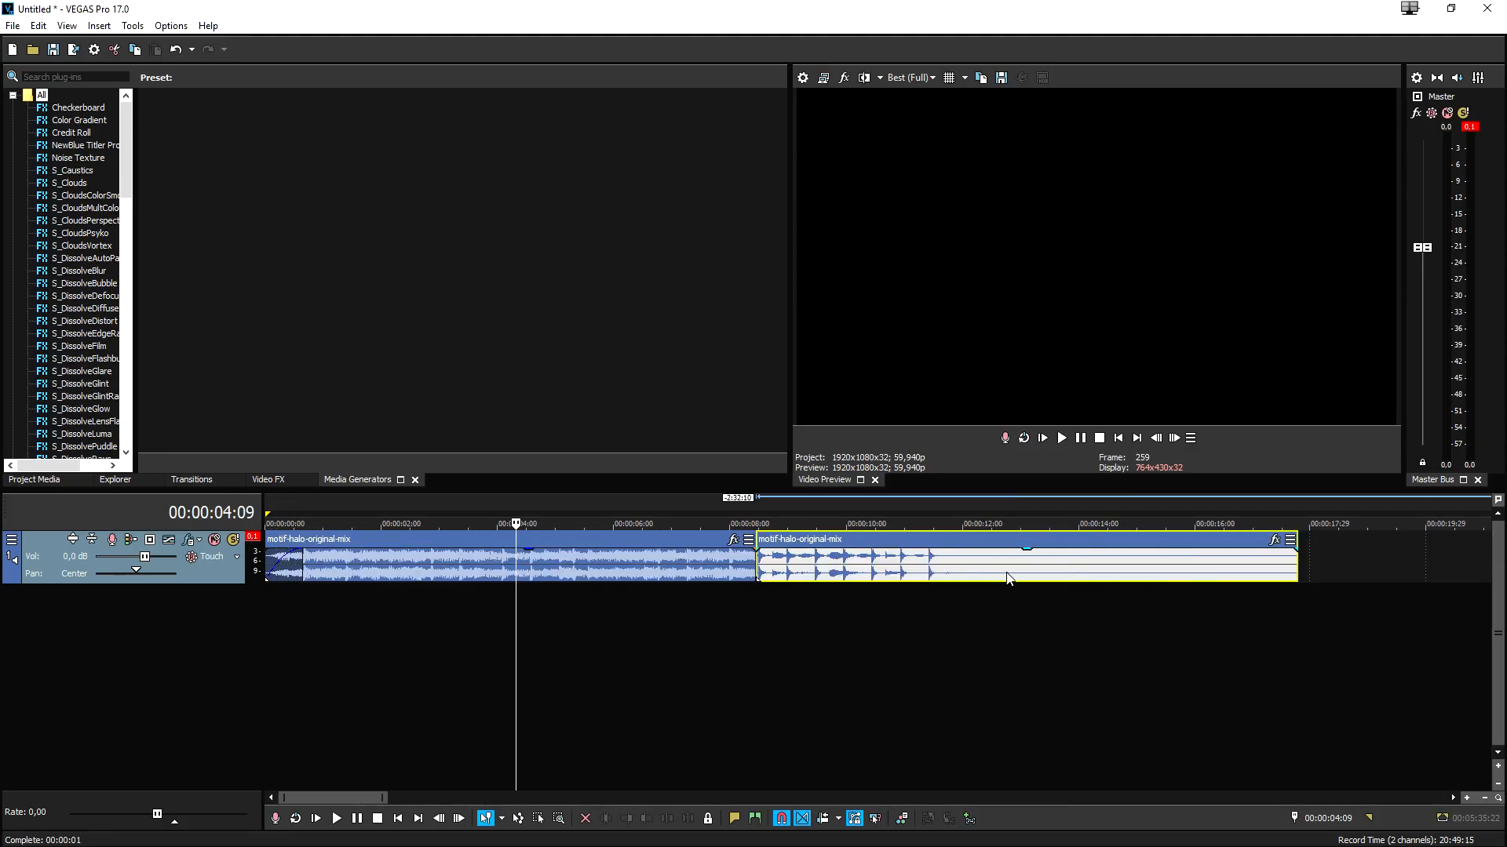
pyautogui.press('space')
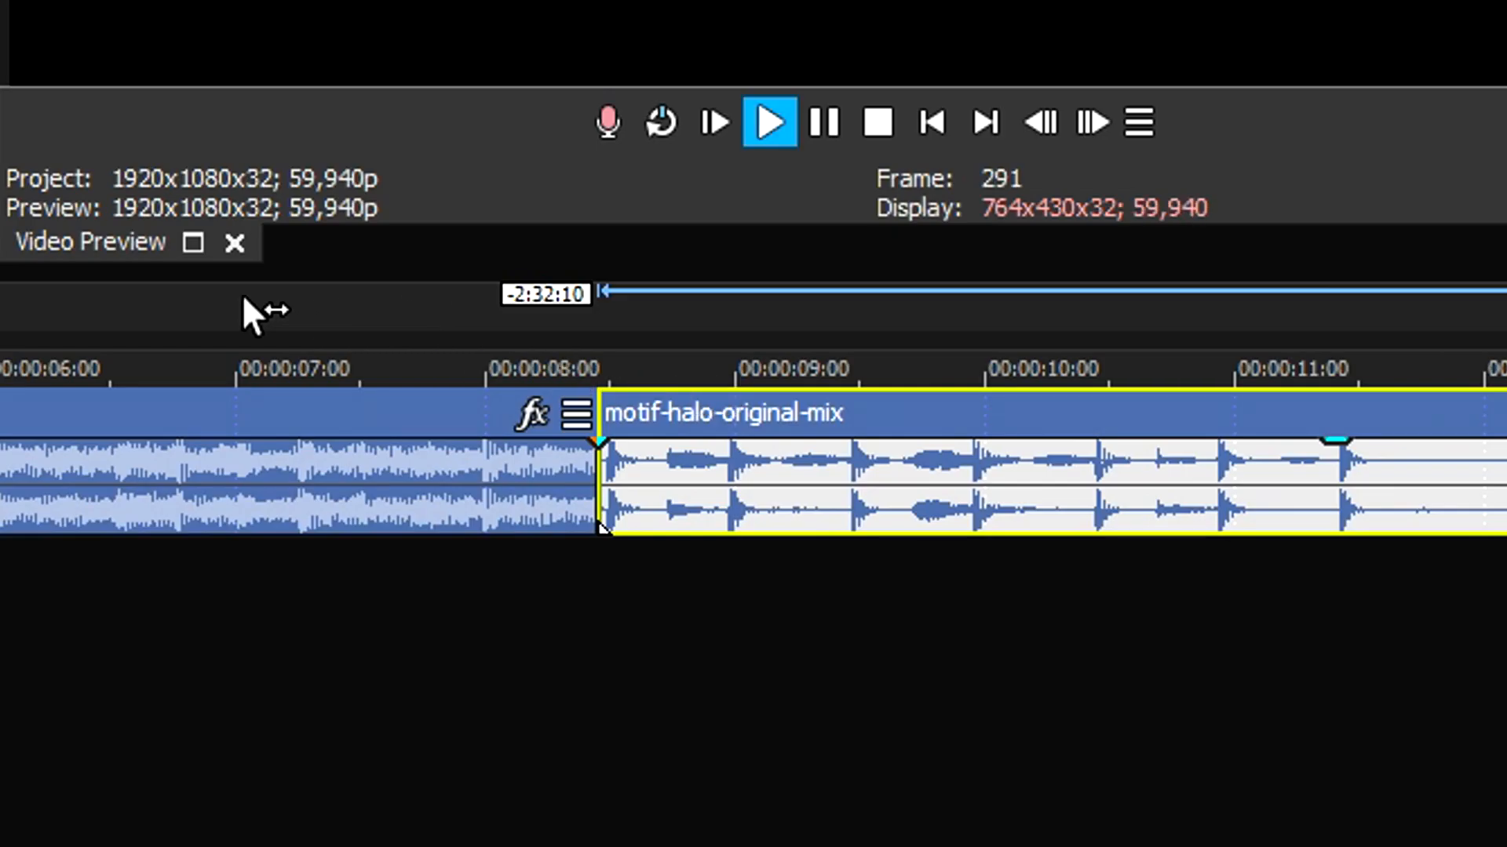
pyautogui.scroll(2, 945, 509)
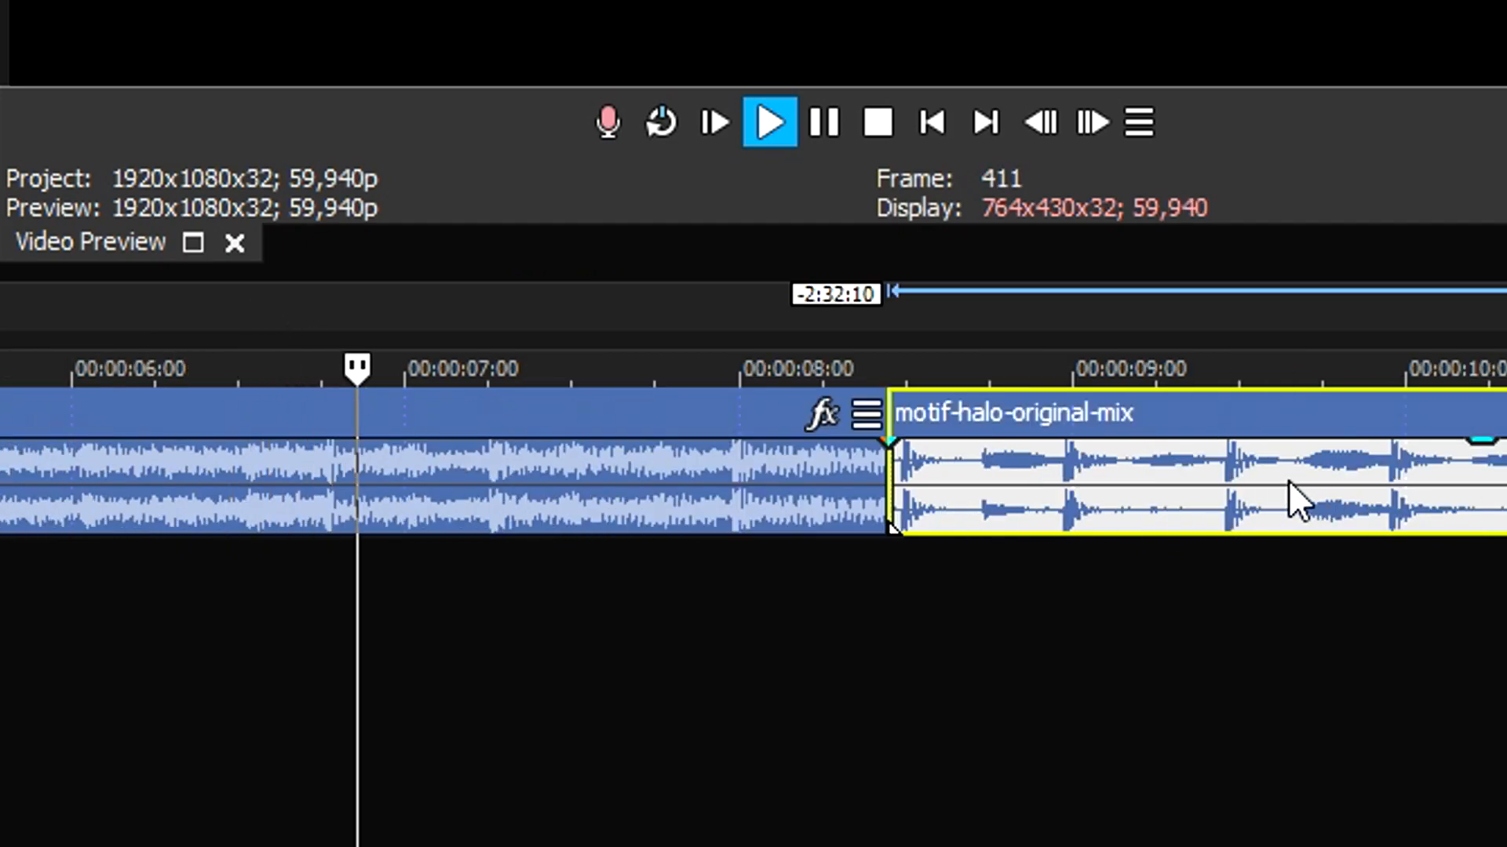
pyautogui.moveTo(1302, 480); pyautogui.dragTo(1158, 477)
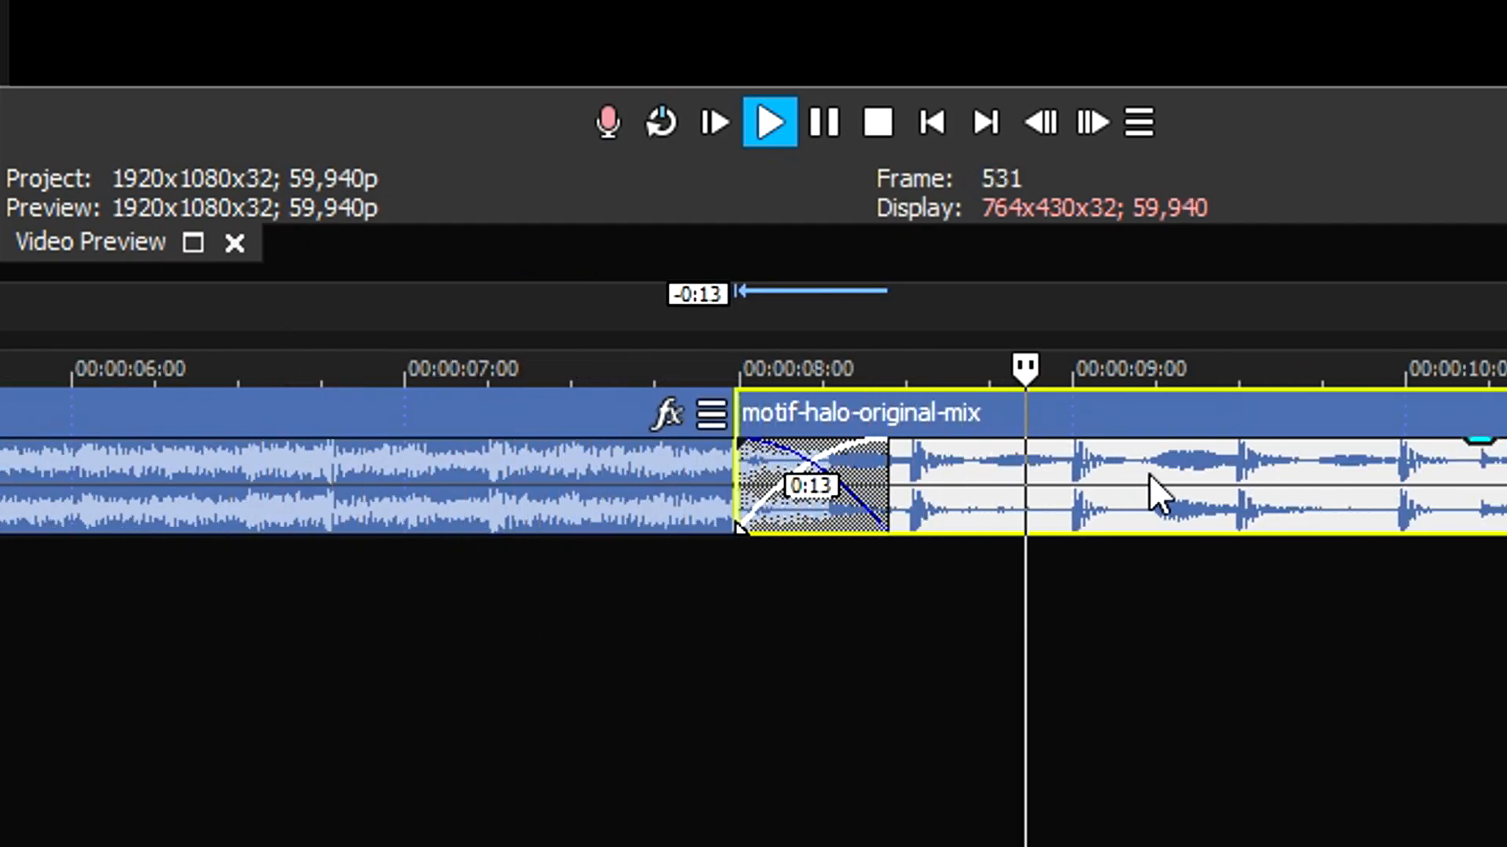
# - Move the ending clip further back over the first clip for a 1:08 crossfade and play the transition
pyautogui.click(461, 303)
pyautogui.press('space')
pyautogui.moveTo(1141, 493); pyautogui.dragTo(821, 478)
pyautogui.click(304, 308)
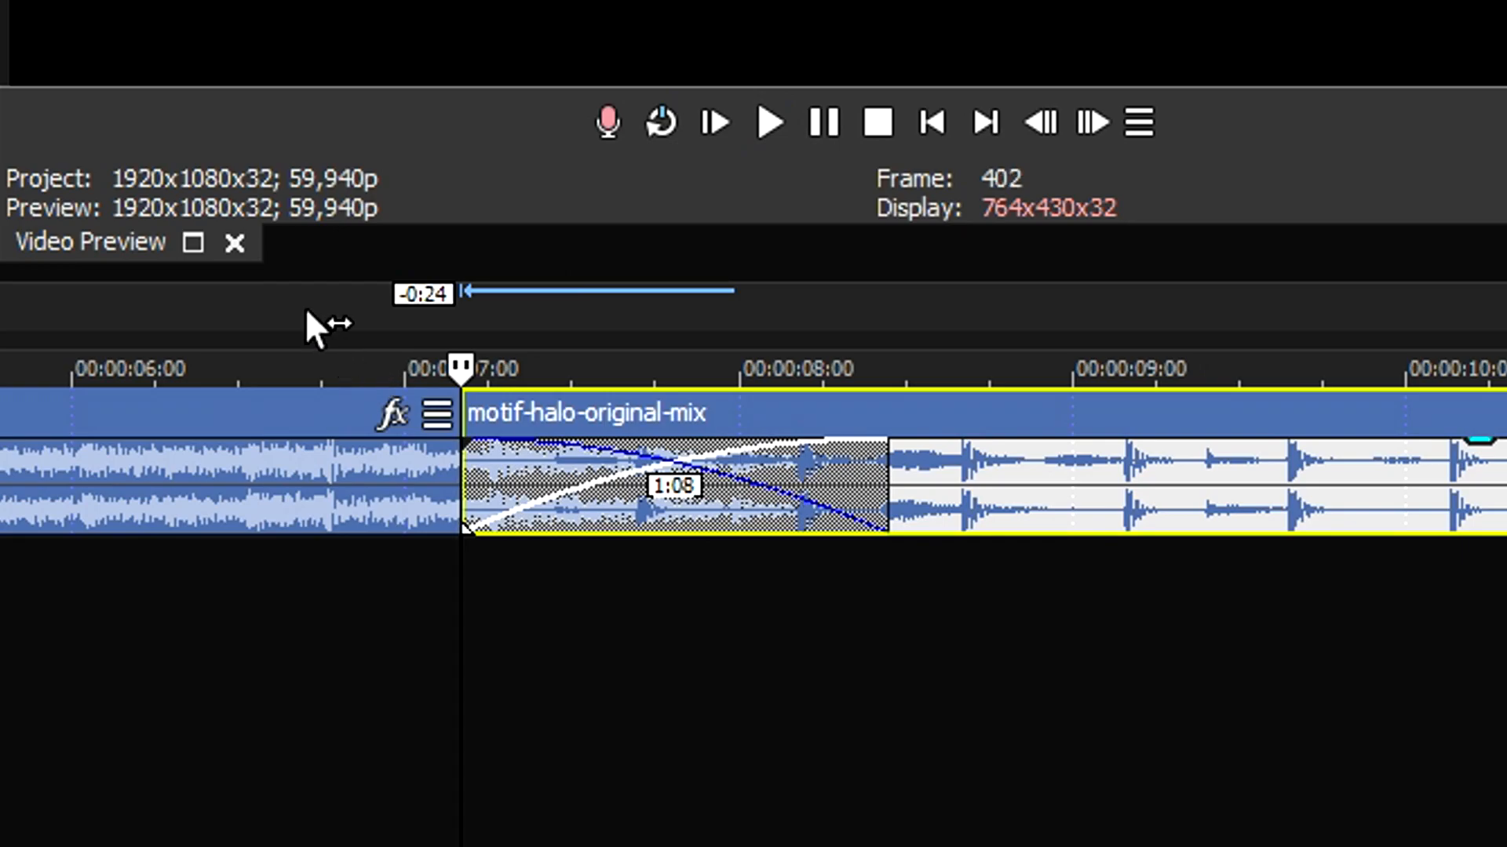
pyautogui.press('space')
pyautogui.scroll(2, 1188, 548)
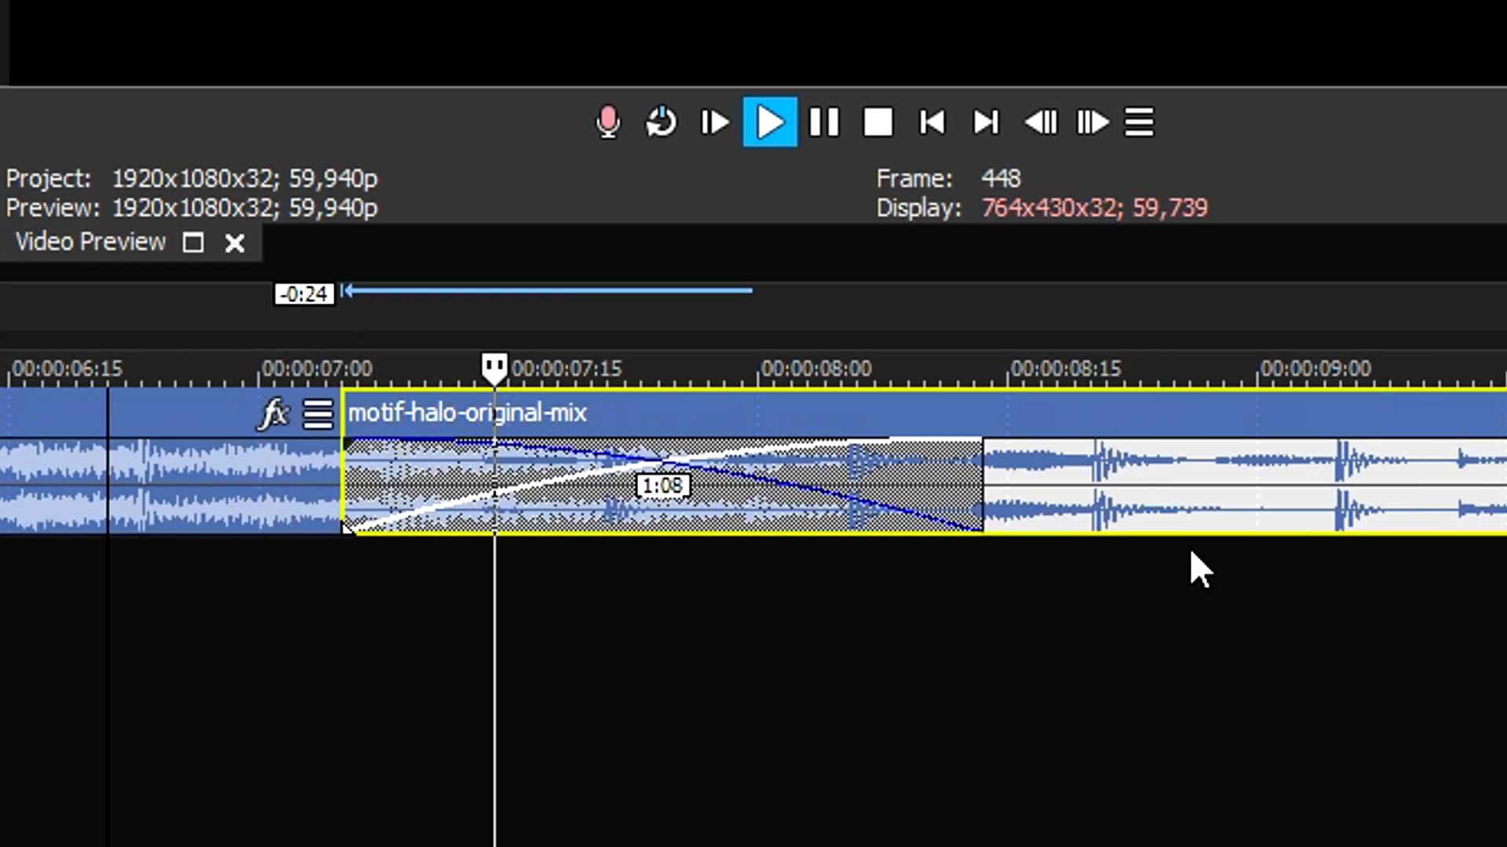
# - Fine-tune the ending clip's position slightly later until the crossfade is 0:29, playing the transition between adjustments
pyautogui.moveTo(1136, 507); pyautogui.dragTo(1251, 519)
pyautogui.scroll(-2, 1250, 517)
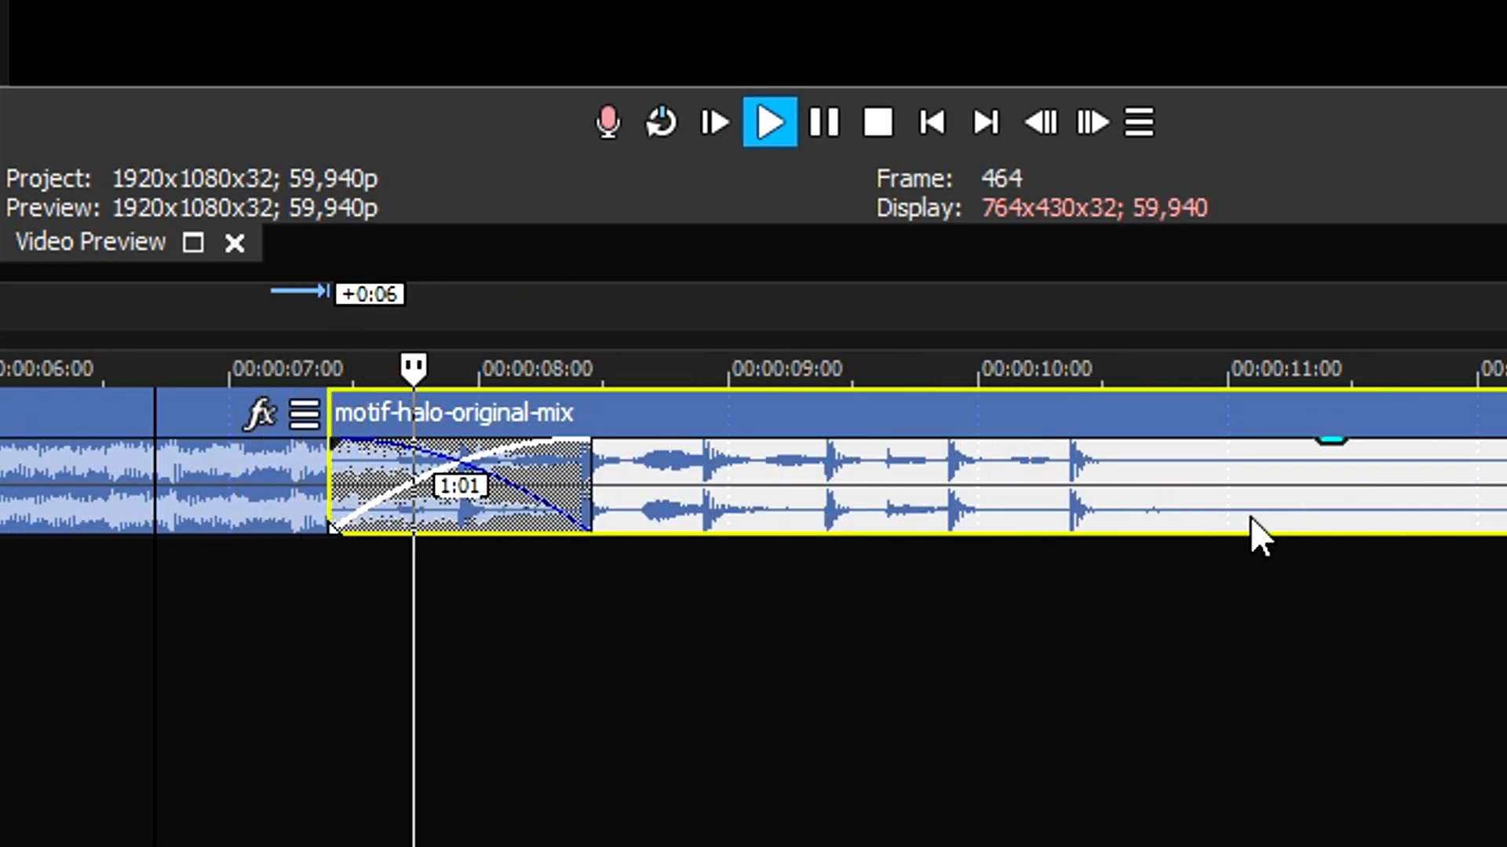
pyautogui.press('space')
pyautogui.moveTo(986, 496); pyautogui.dragTo(1005, 498)
pyautogui.press('space')
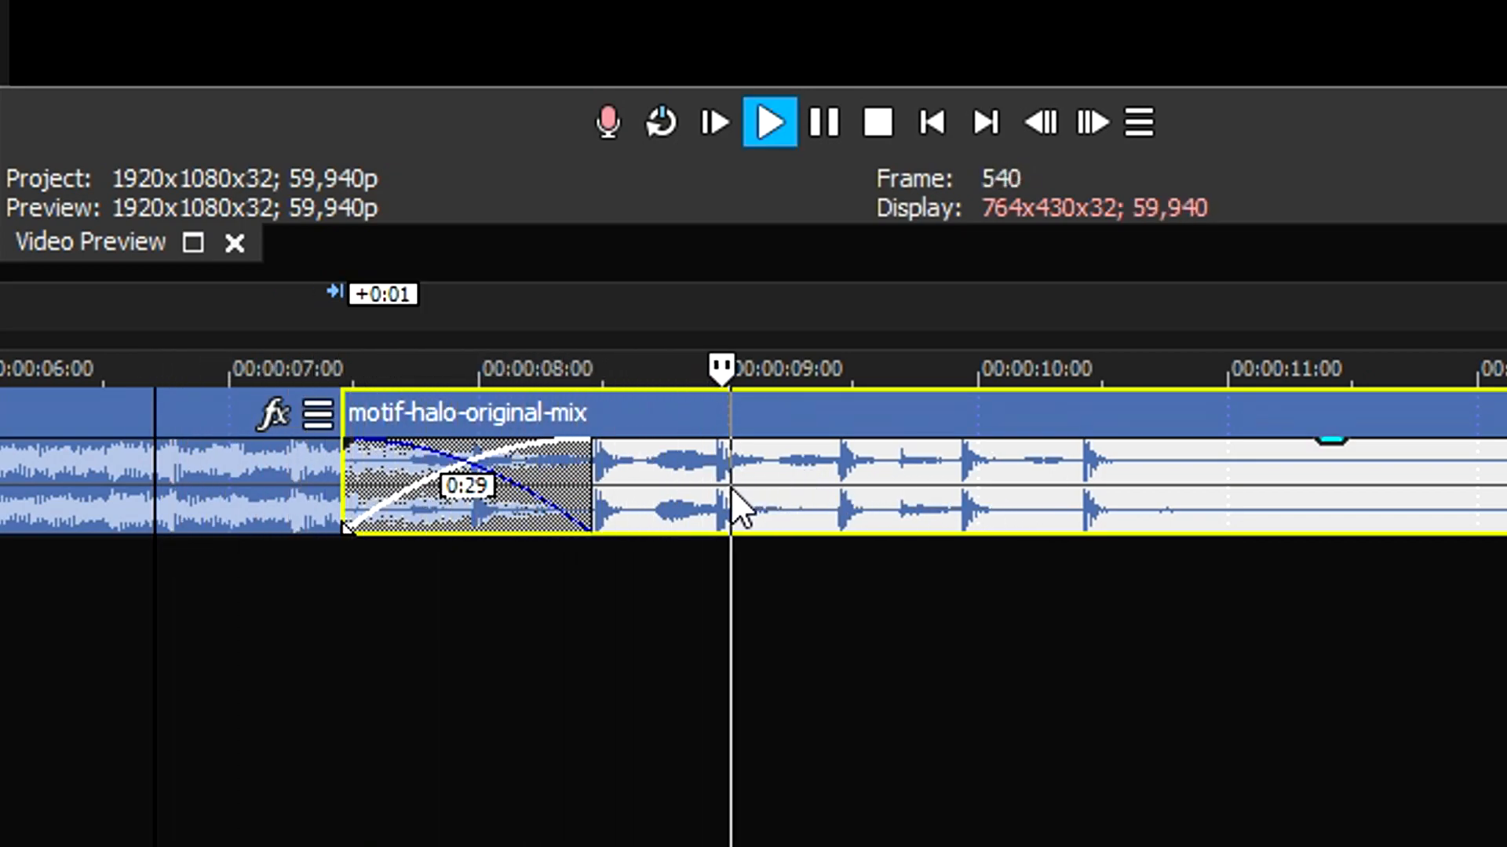
# - Listen to the crossfaded transition and the song's ending to check that the beats line up
pyautogui.scroll(-1, 732, 486)
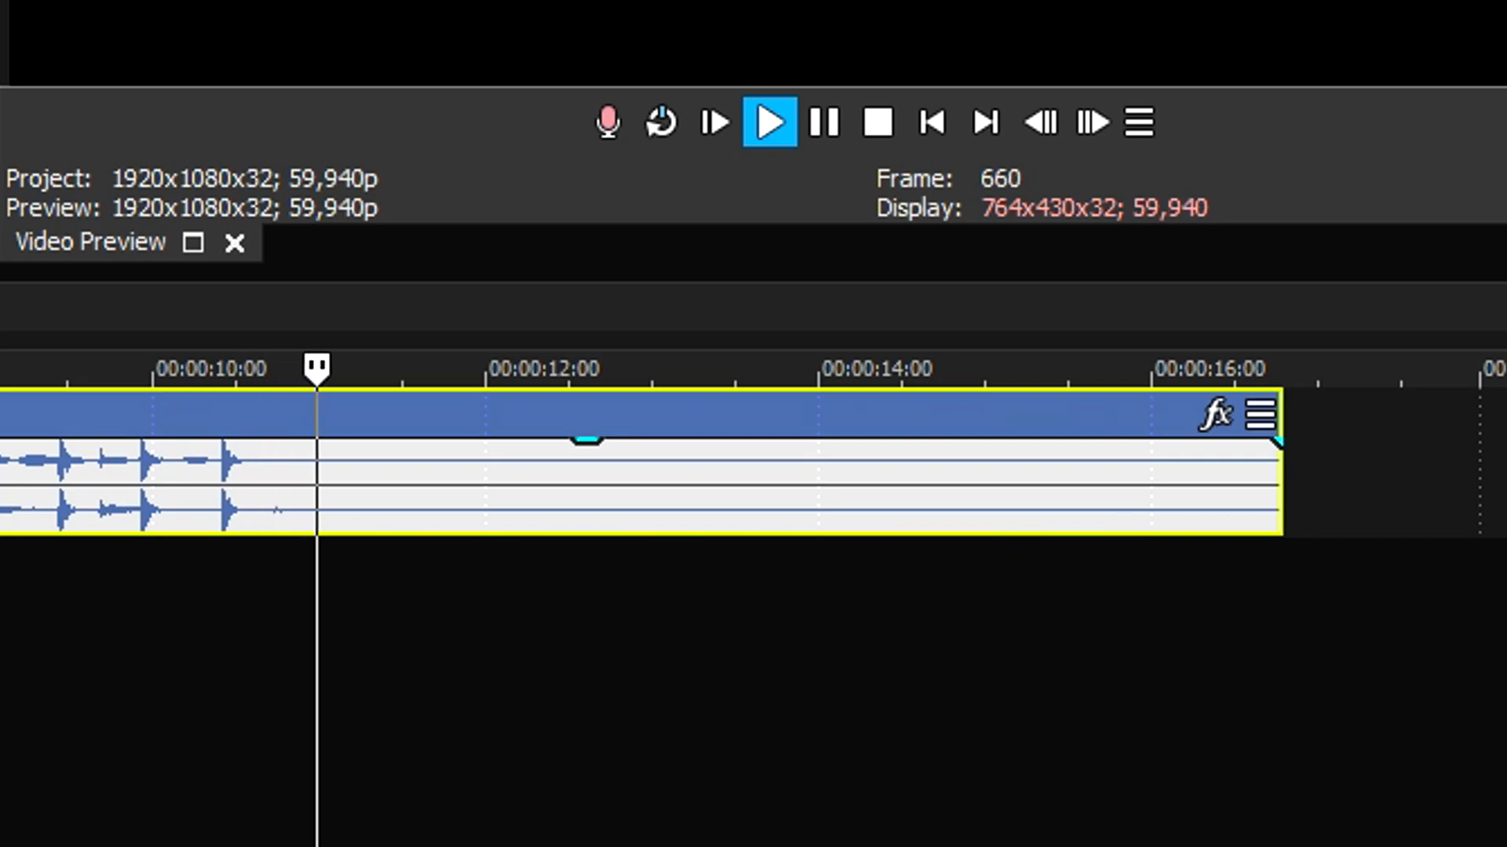
pyautogui.press('space')
pyautogui.press('space')
pyautogui.scroll(1, 753, 463)
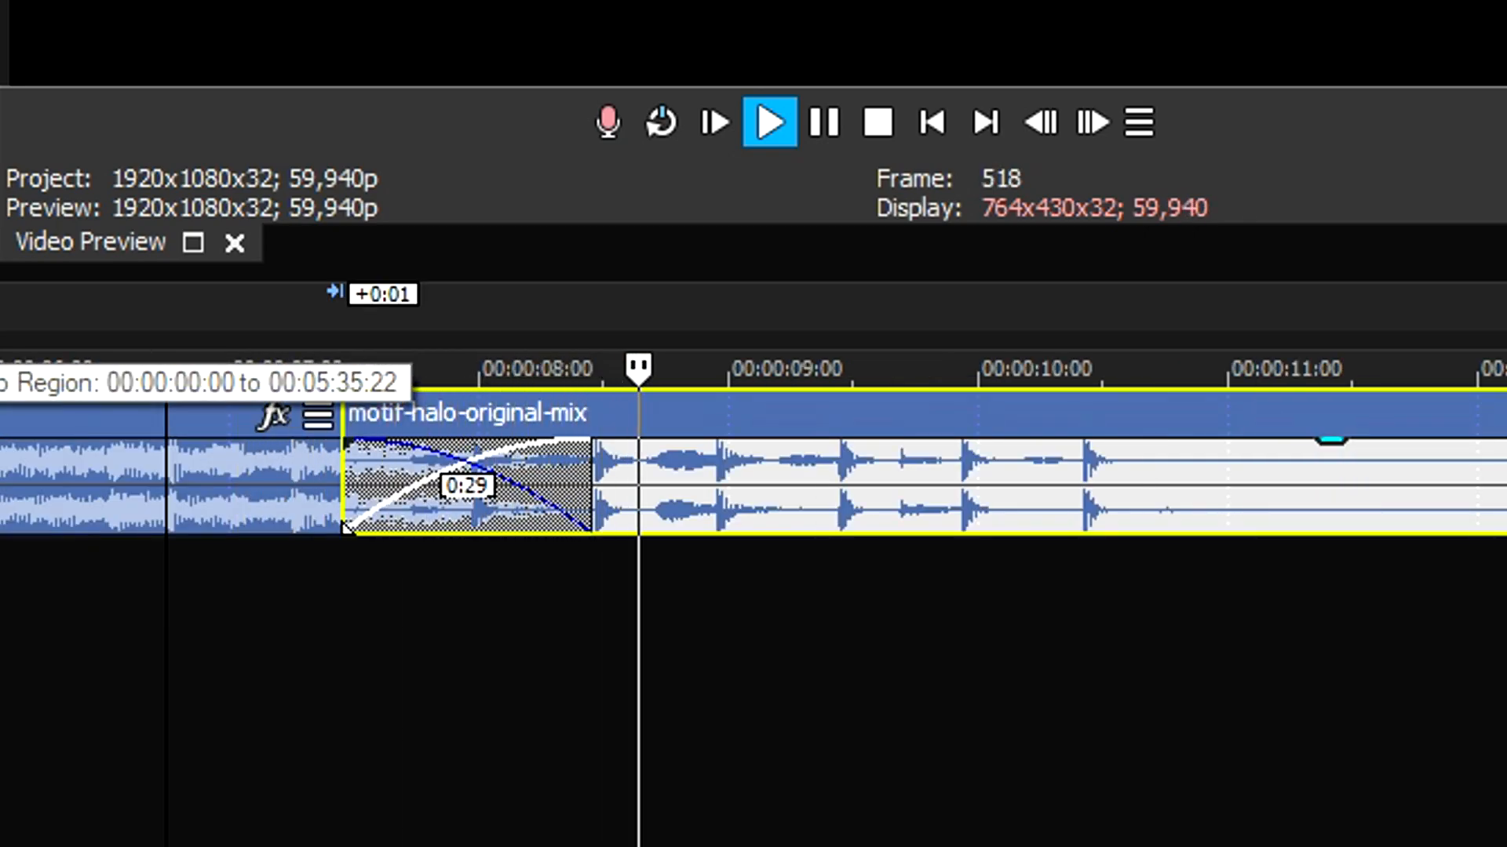
pyautogui.scroll(-1, 753, 463)
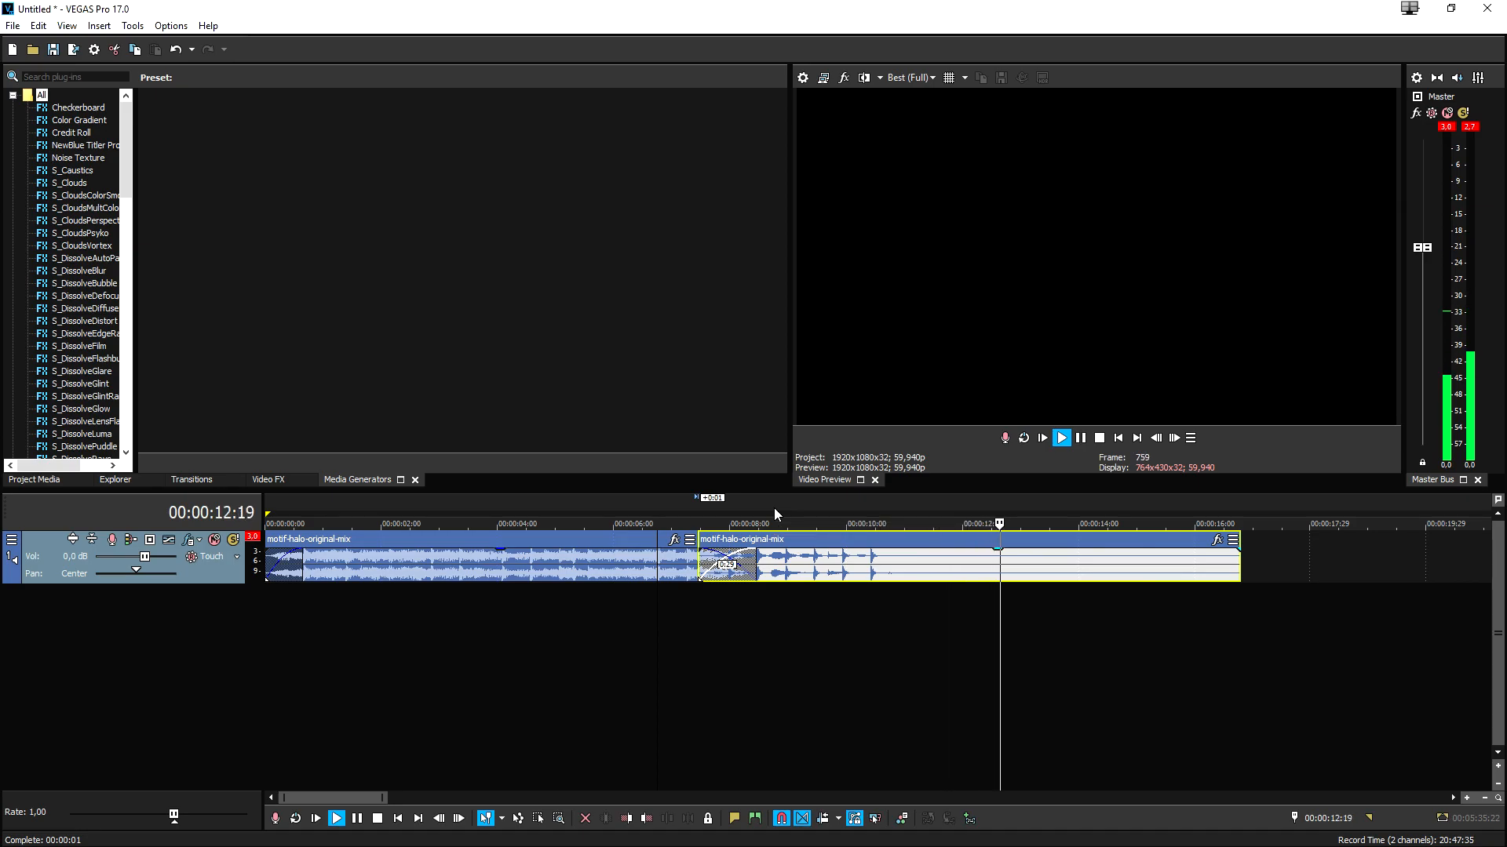
pyautogui.scroll(-2, 780, 516)
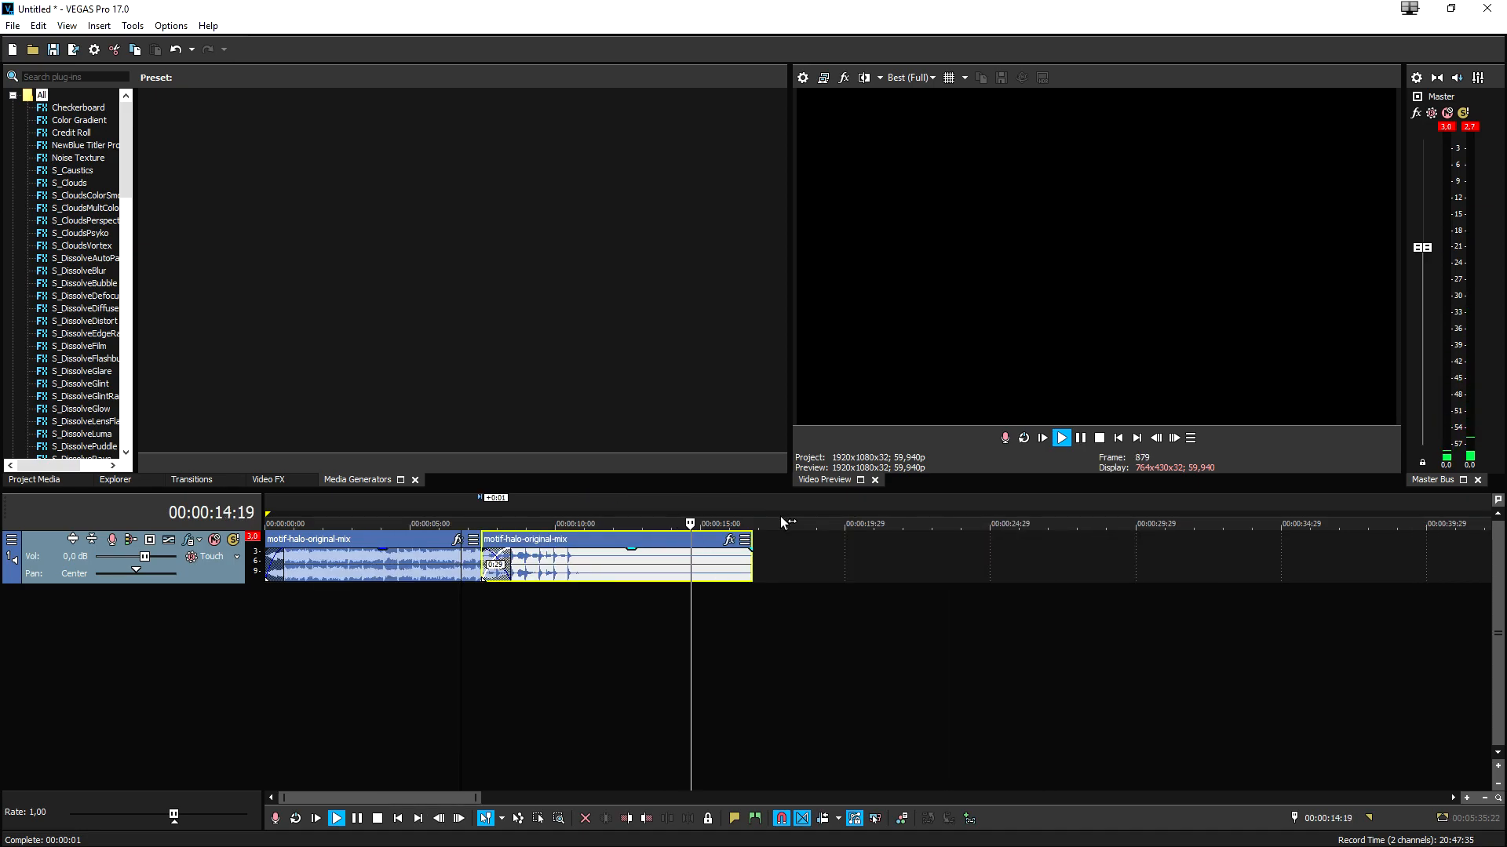
pyautogui.press('space')
# - Try moving the first clip along the timeline separately from the ending clip, and undo the move
pyautogui.scroll(-1, 524, 581)
pyautogui.scroll(3, 524, 580)
pyautogui.click(819, 564)
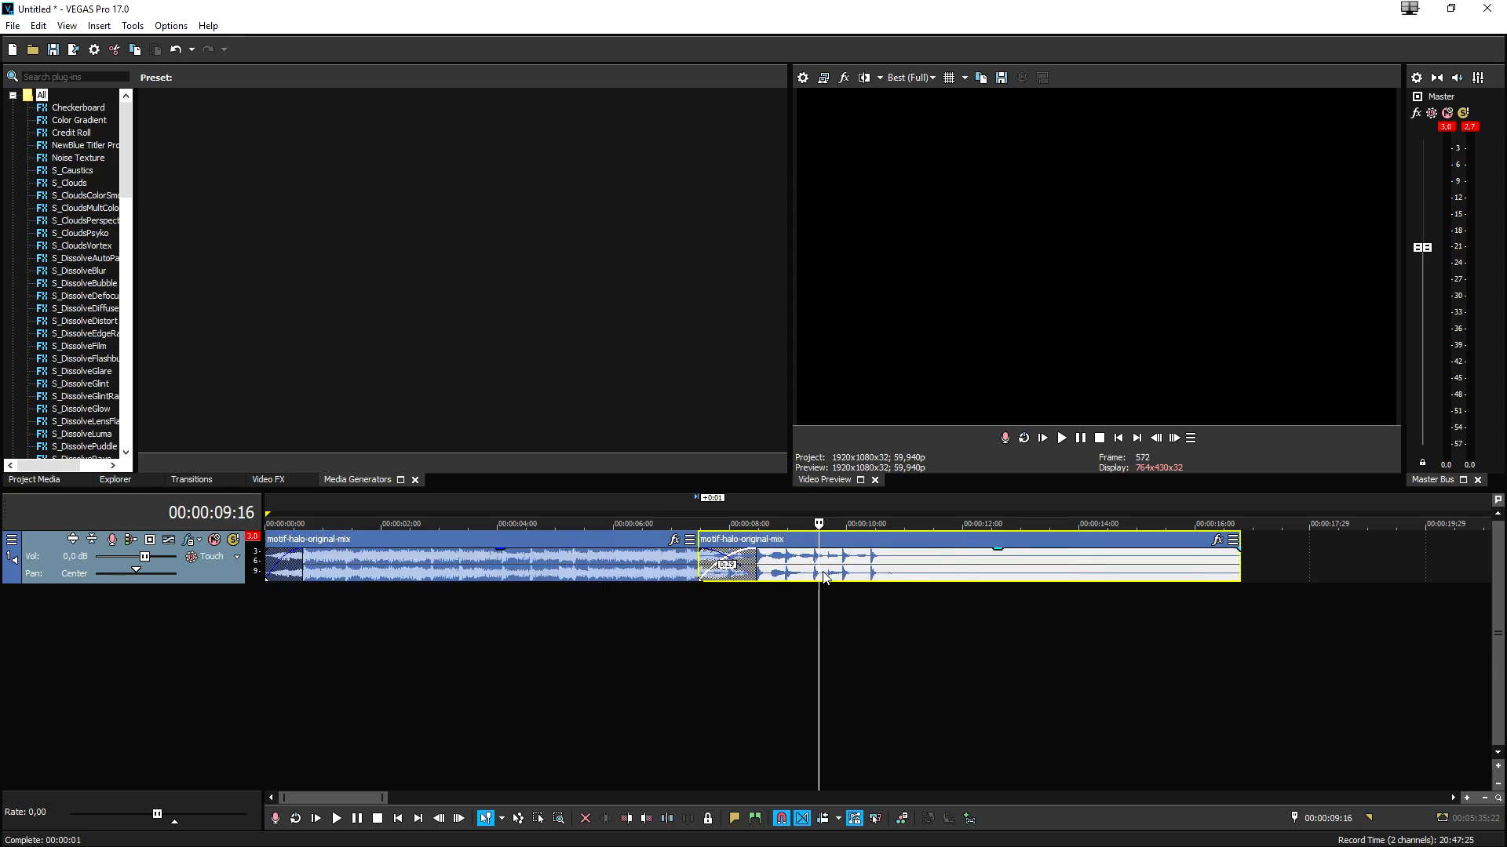
pyautogui.moveTo(526, 565); pyautogui.dragTo(780, 570)
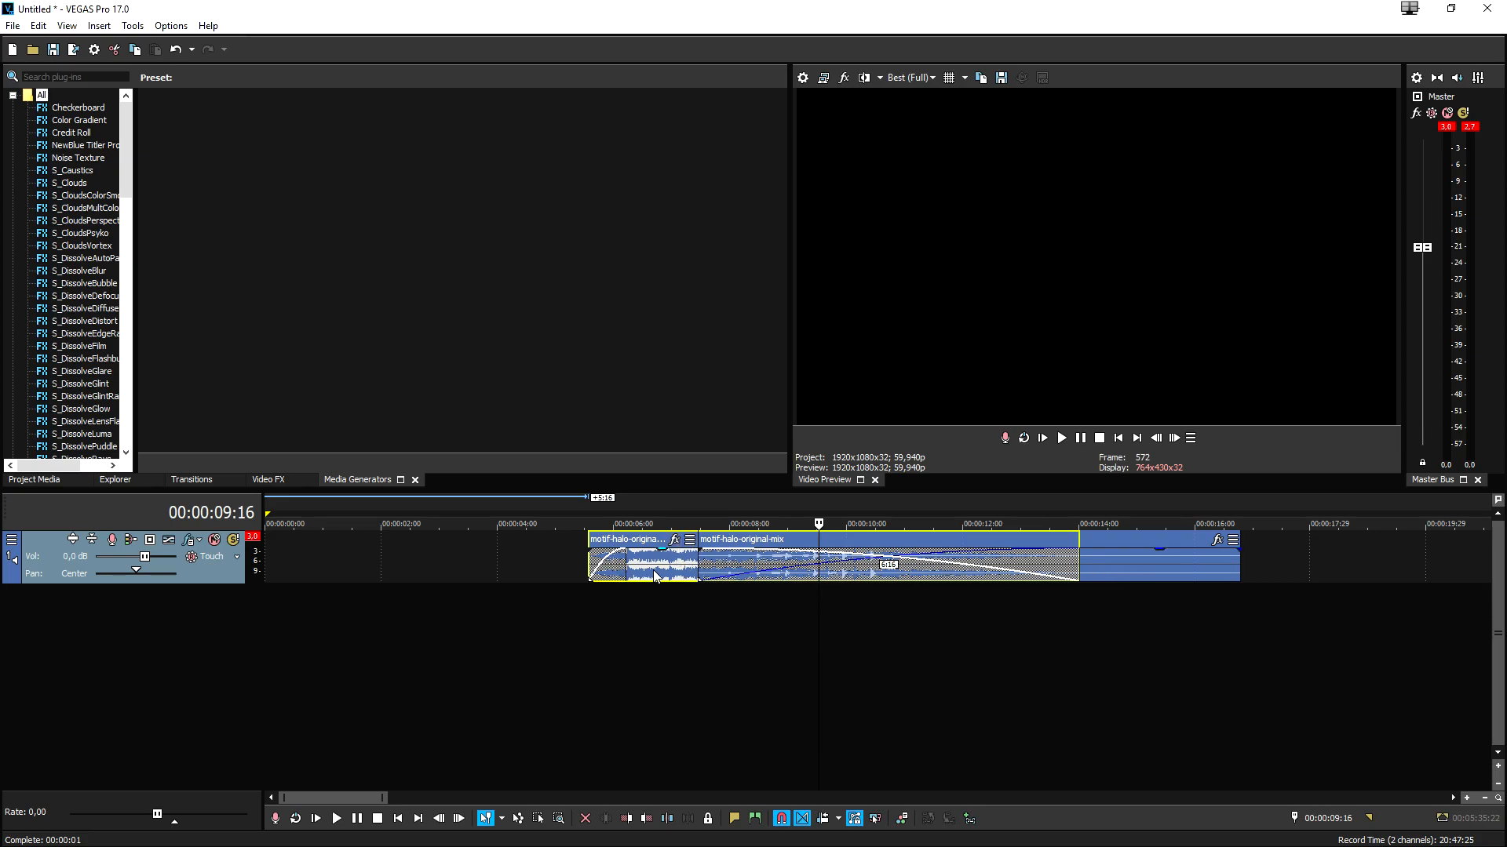
pyautogui.hotkey('ctrl', 'z')
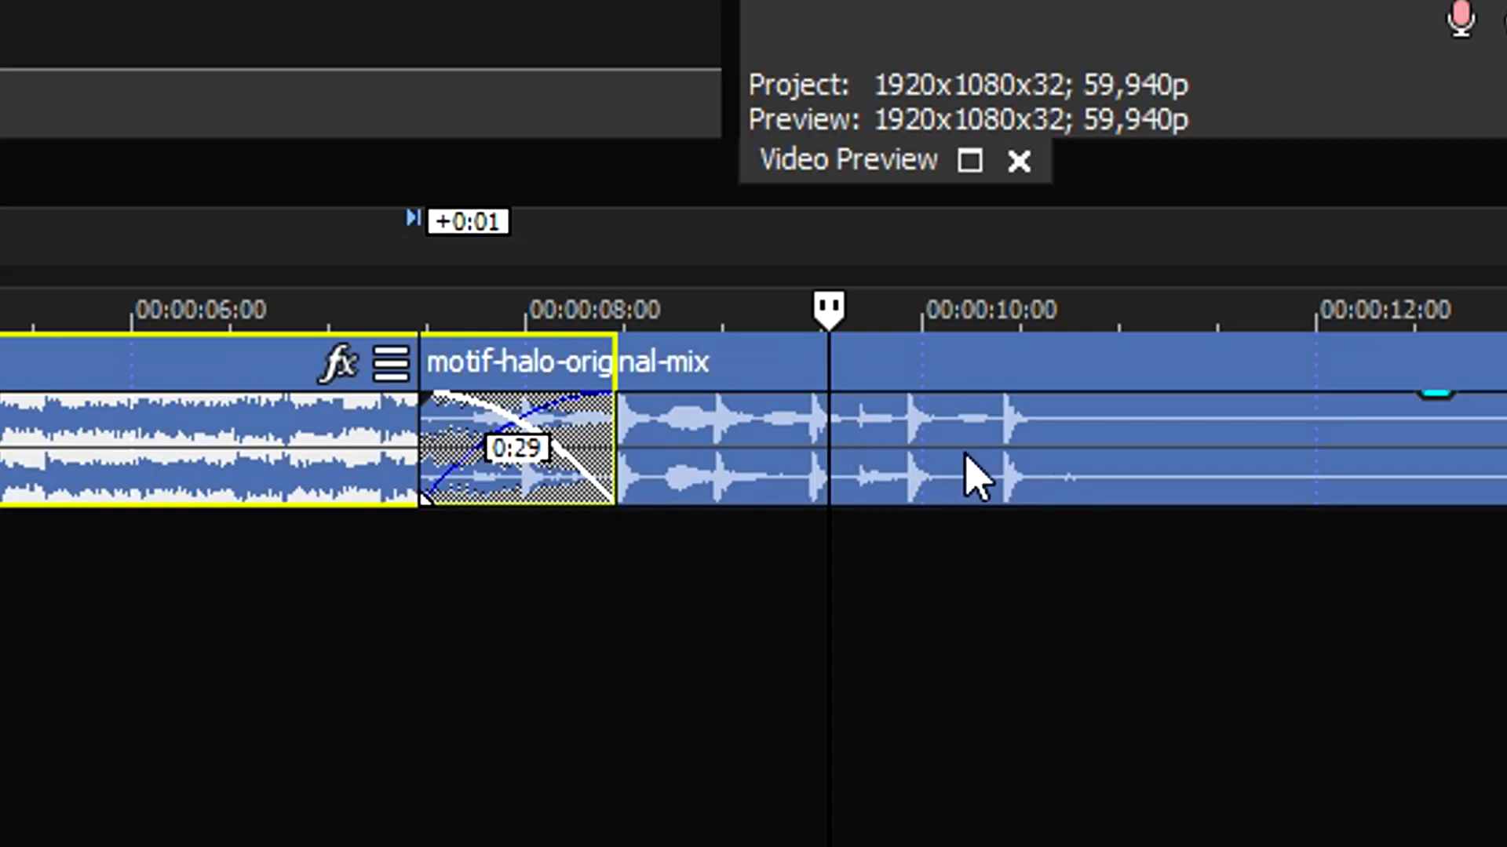
# - Select both music clips and combine them into a new group
pyautogui.moveTo(859, 569); pyautogui.dragTo(853, 570)
pyautogui.moveTo(950, 487); pyautogui.dragTo(965, 487)
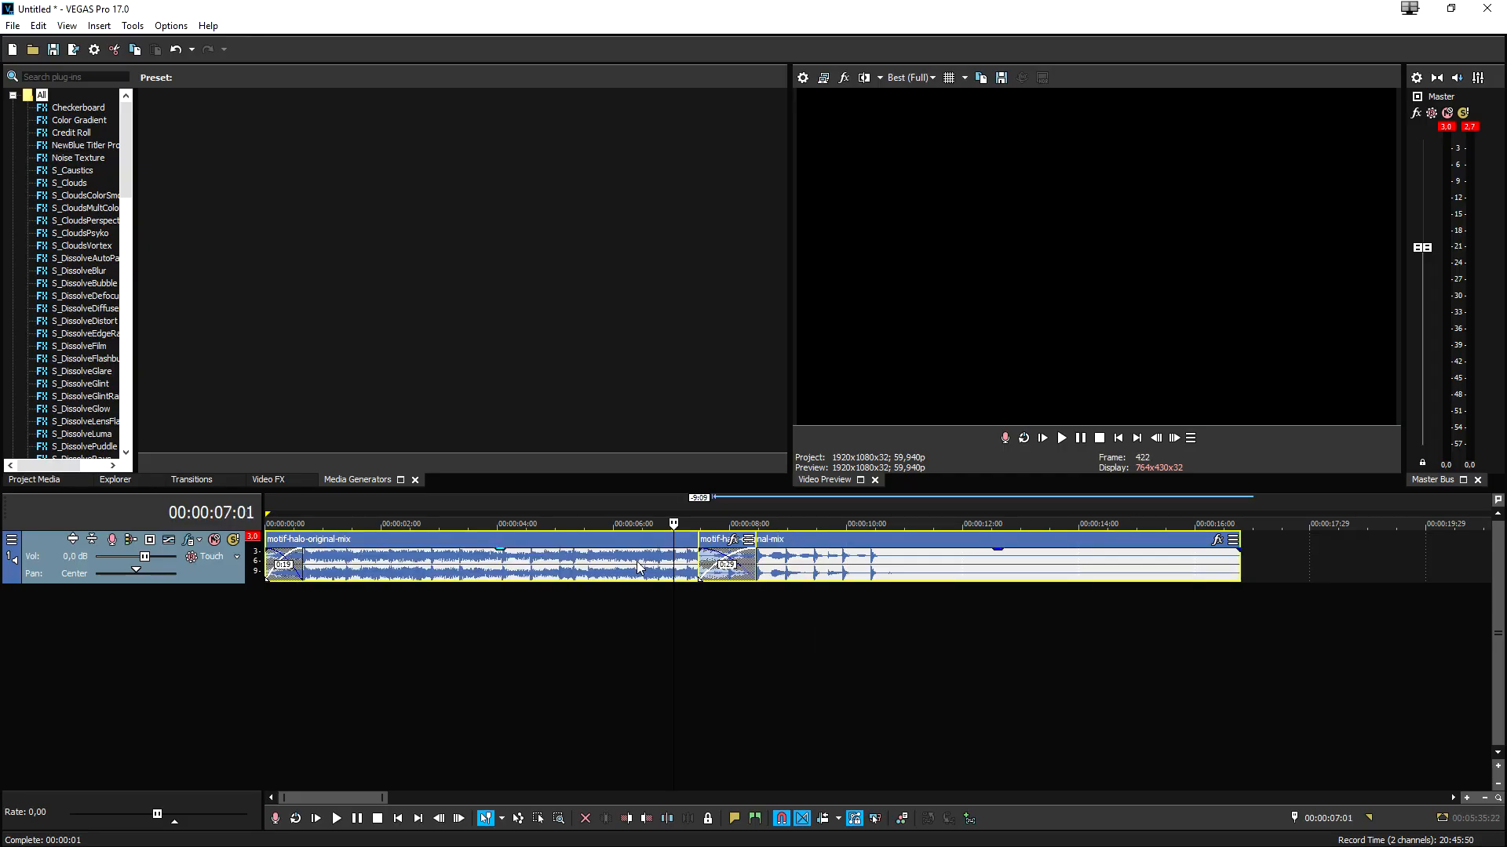
pyautogui.rightClick(628, 561)
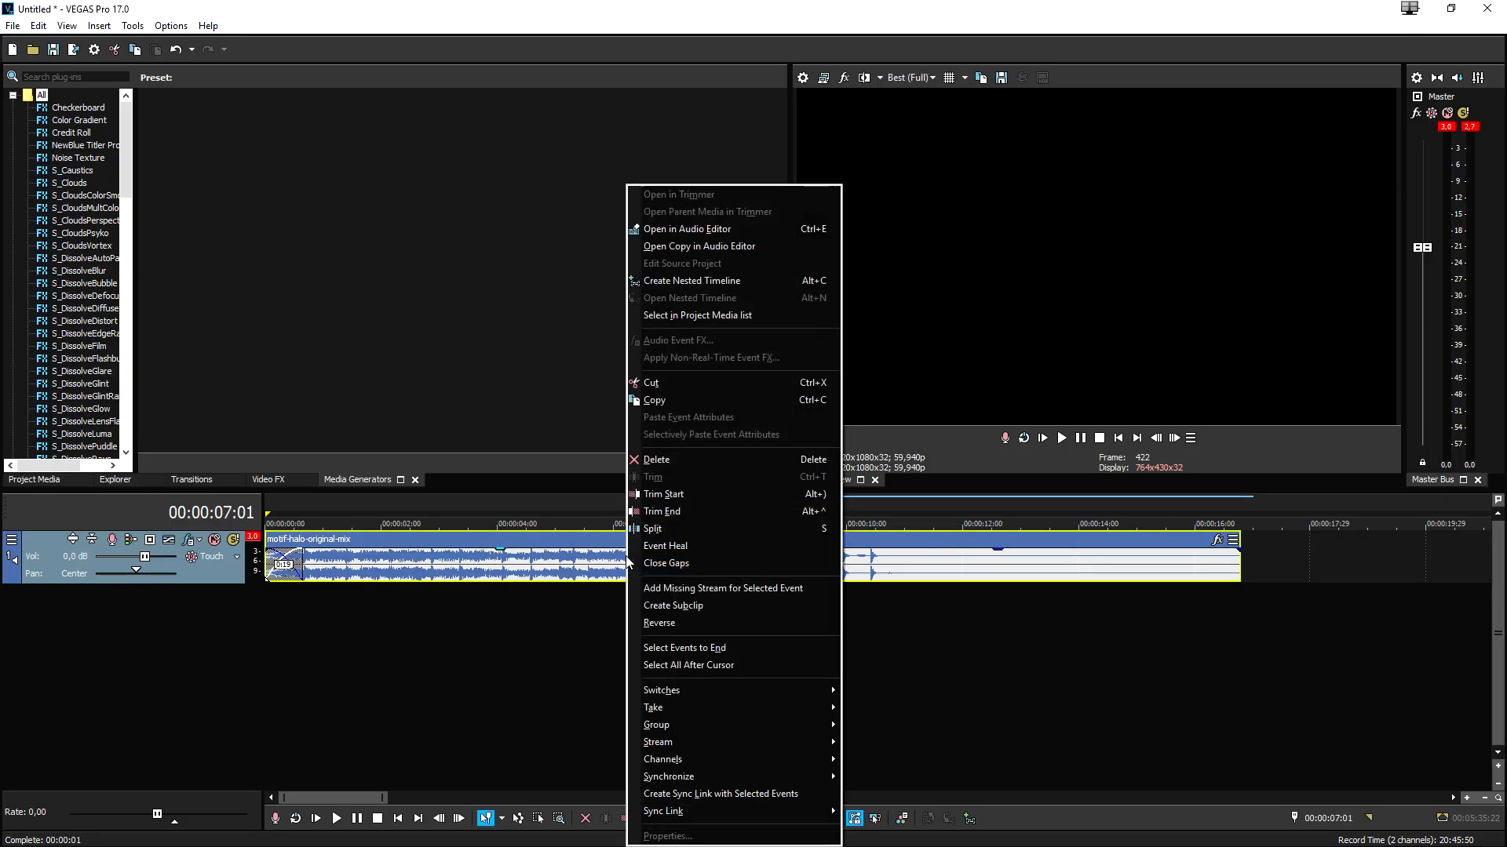
pyautogui.moveTo(791, 731)
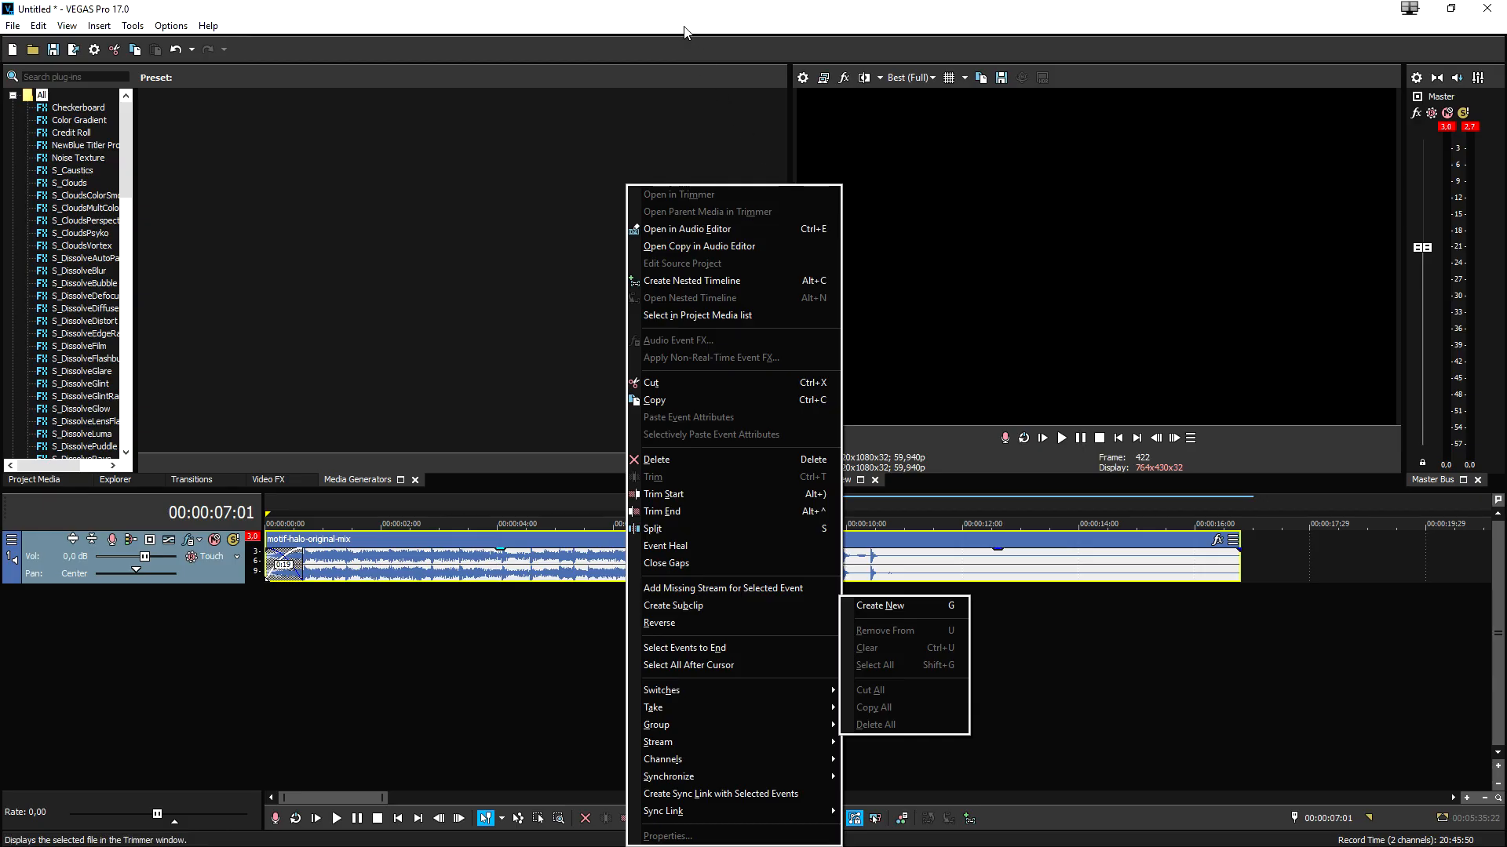
pyautogui.click(684, 26)
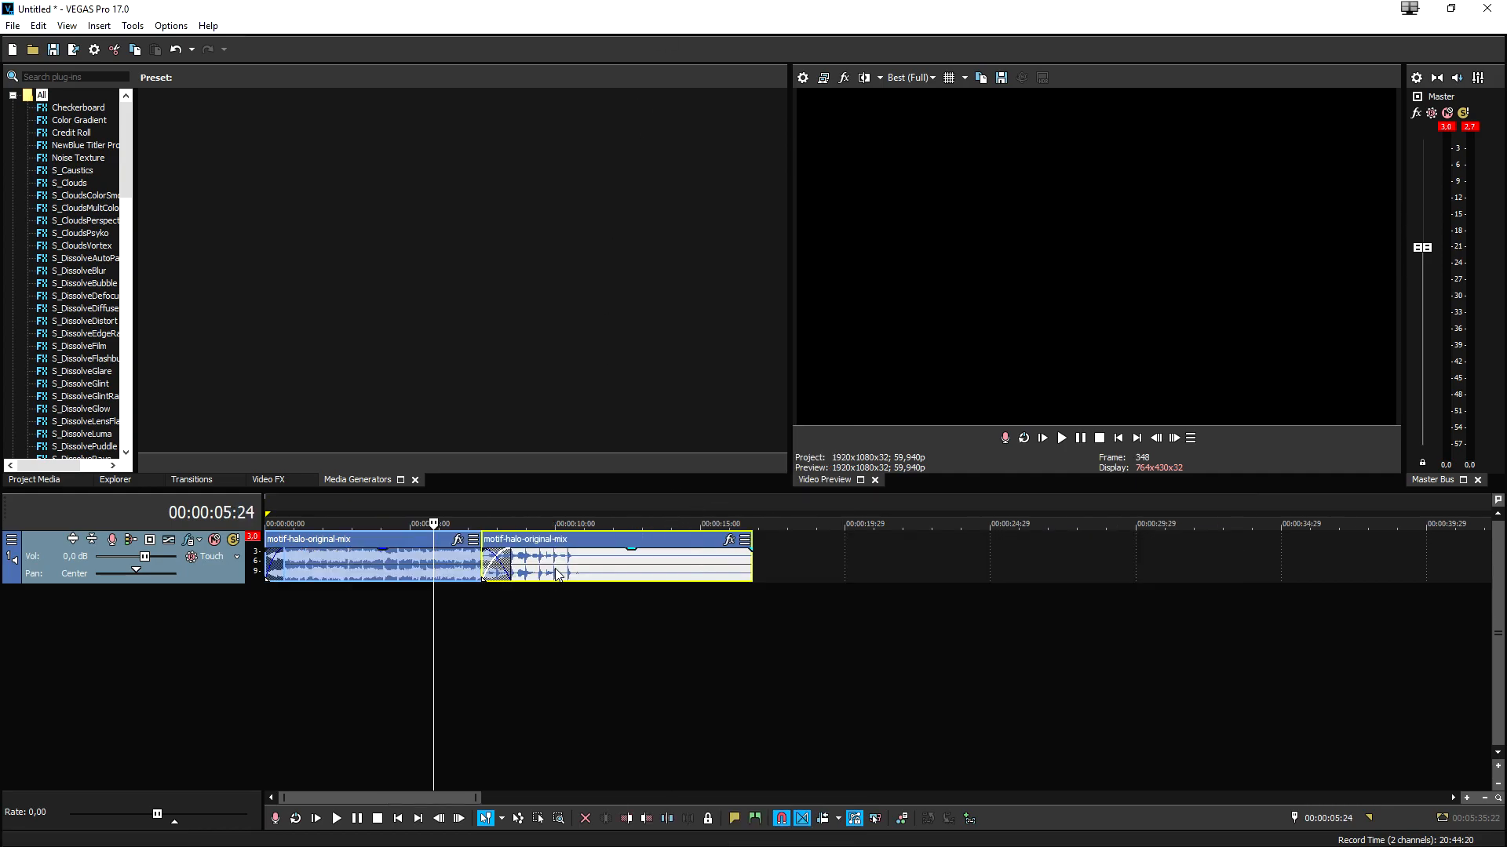
# - Move the grouped clips together onto a second audio track, starting at about 27 seconds
pyautogui.click(565, 597)
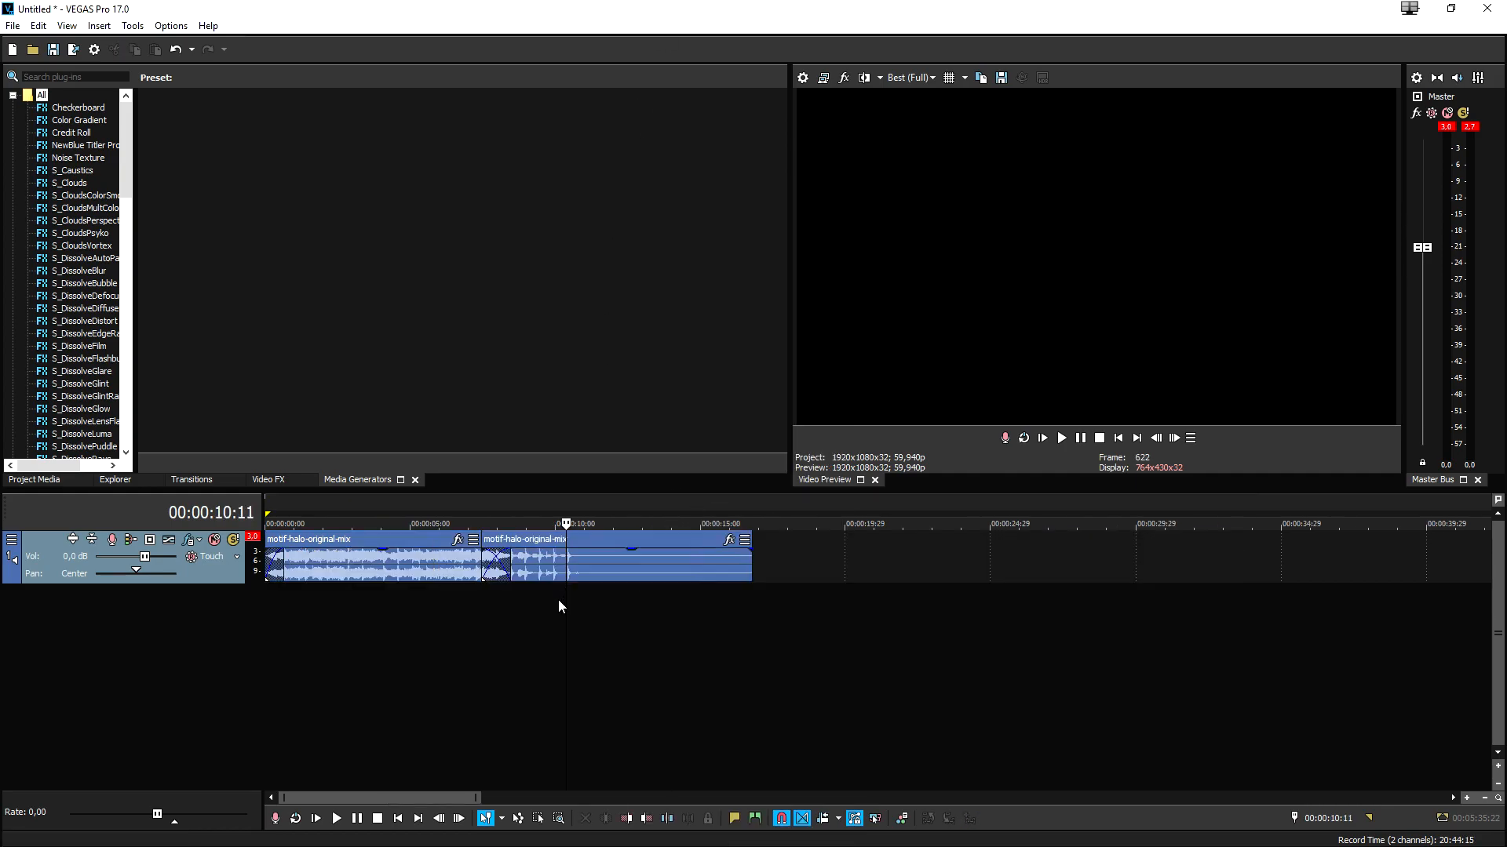
pyautogui.moveTo(604, 564); pyautogui.dragTo(715, 563)
pyautogui.scroll(-3, 710, 563)
pyautogui.click(496, 565)
pyautogui.moveTo(174, 454); pyautogui.dragTo(1122, 534)
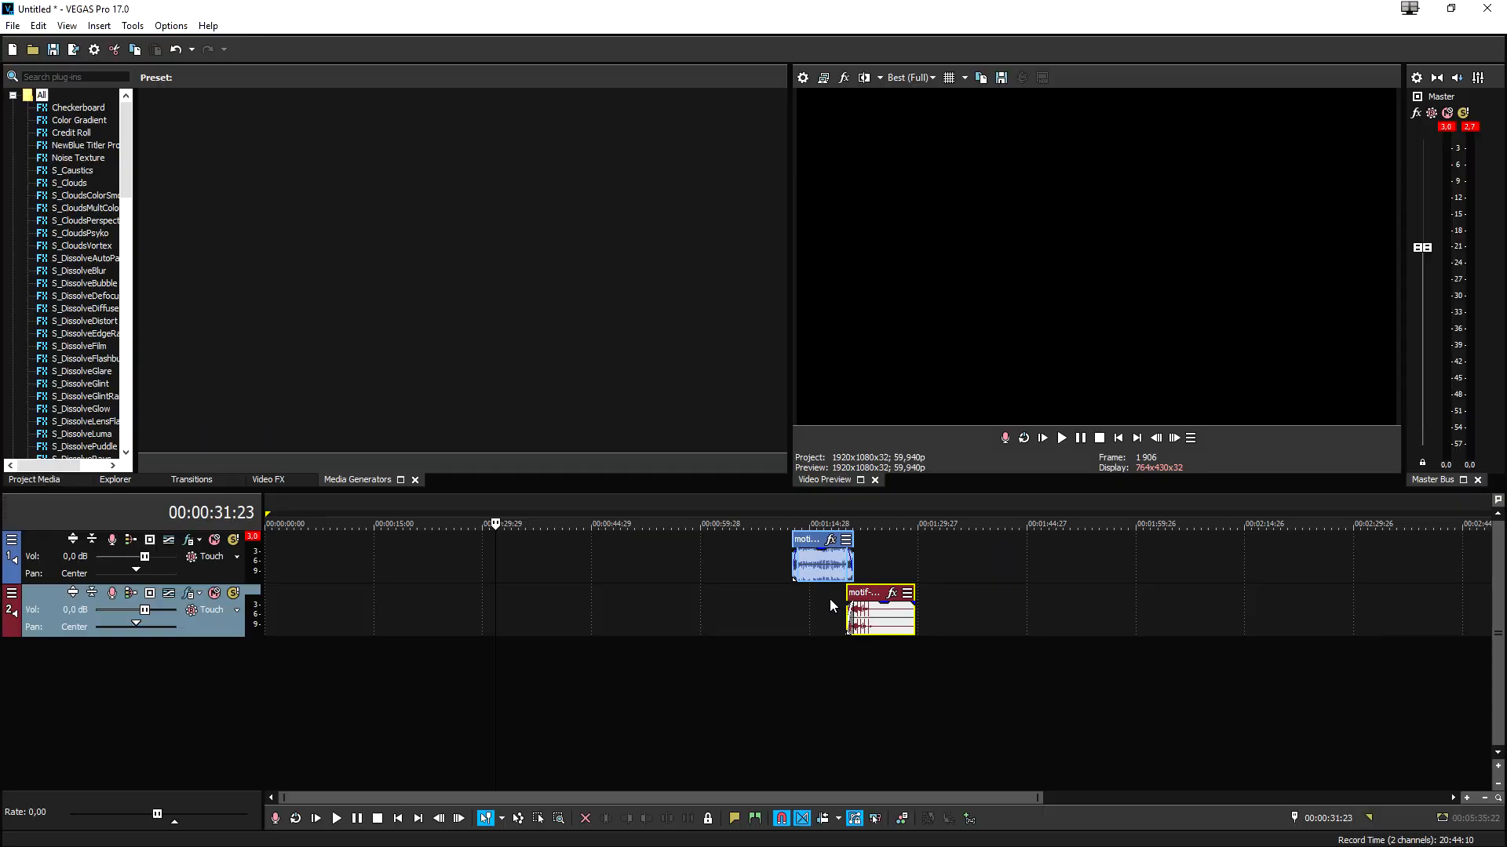
pyautogui.moveTo(820, 566); pyautogui.dragTo(580, 609)
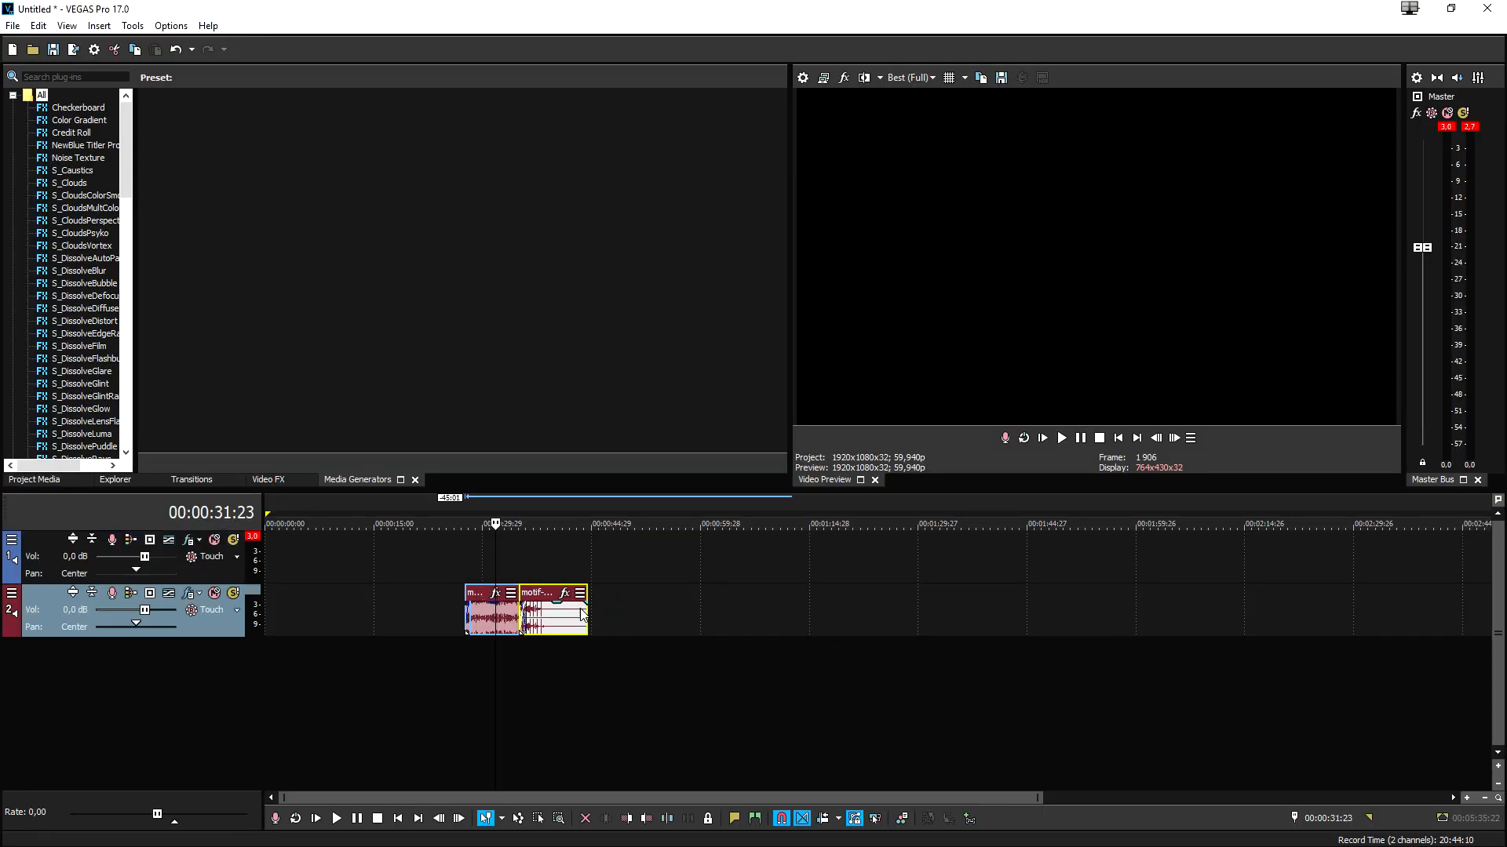
# - Examine the crossfade between the grouped clips and the fade-in at the start of the first clip
pyautogui.scroll(3, 583, 616)
pyautogui.scroll(2, 1050, 615)
pyautogui.scroll(-2, 1036, 615)
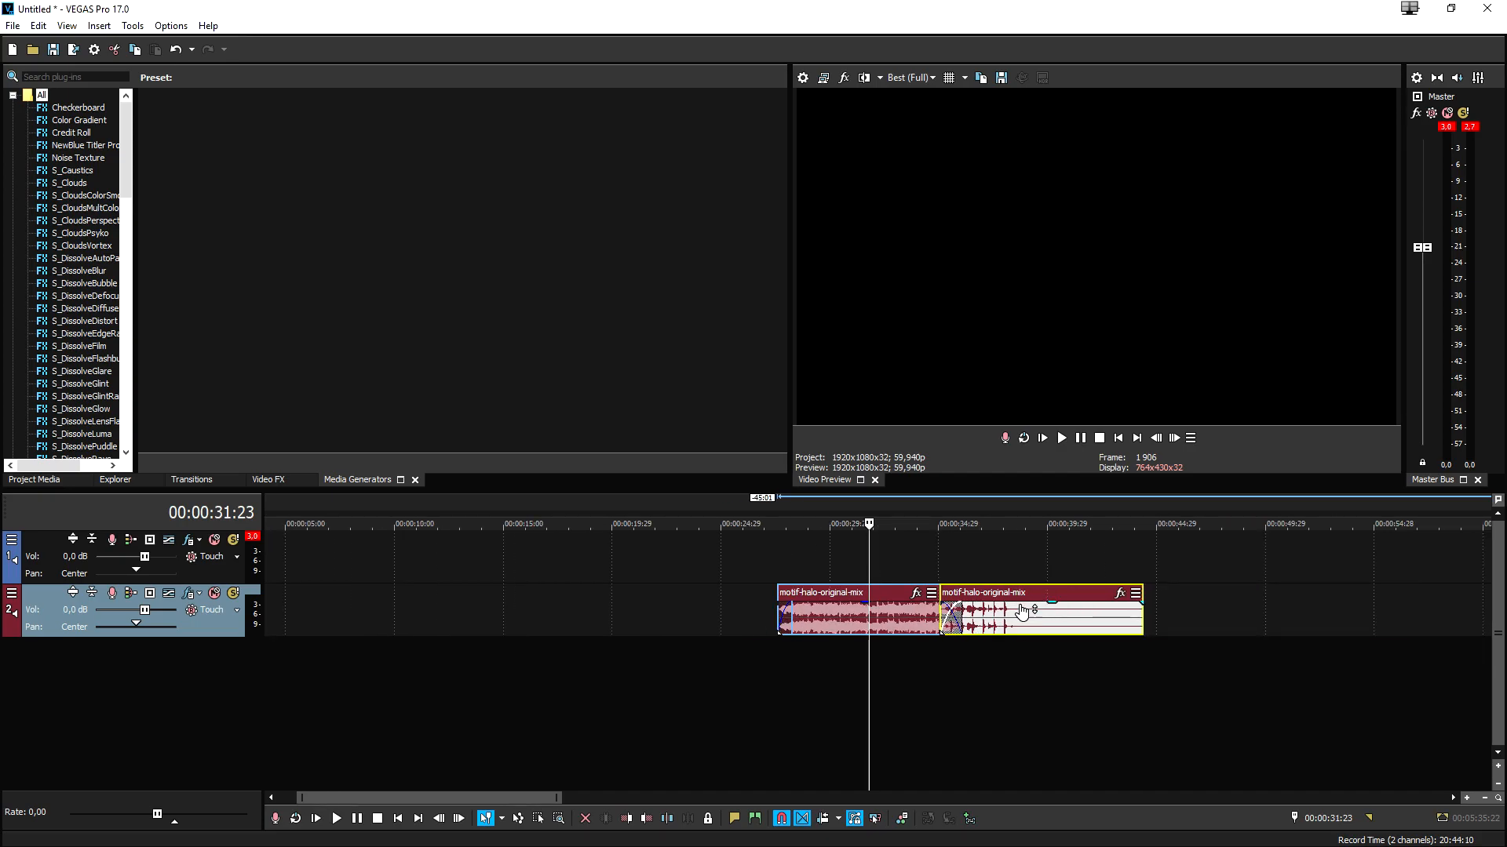
pyautogui.scroll(5, 1020, 613)
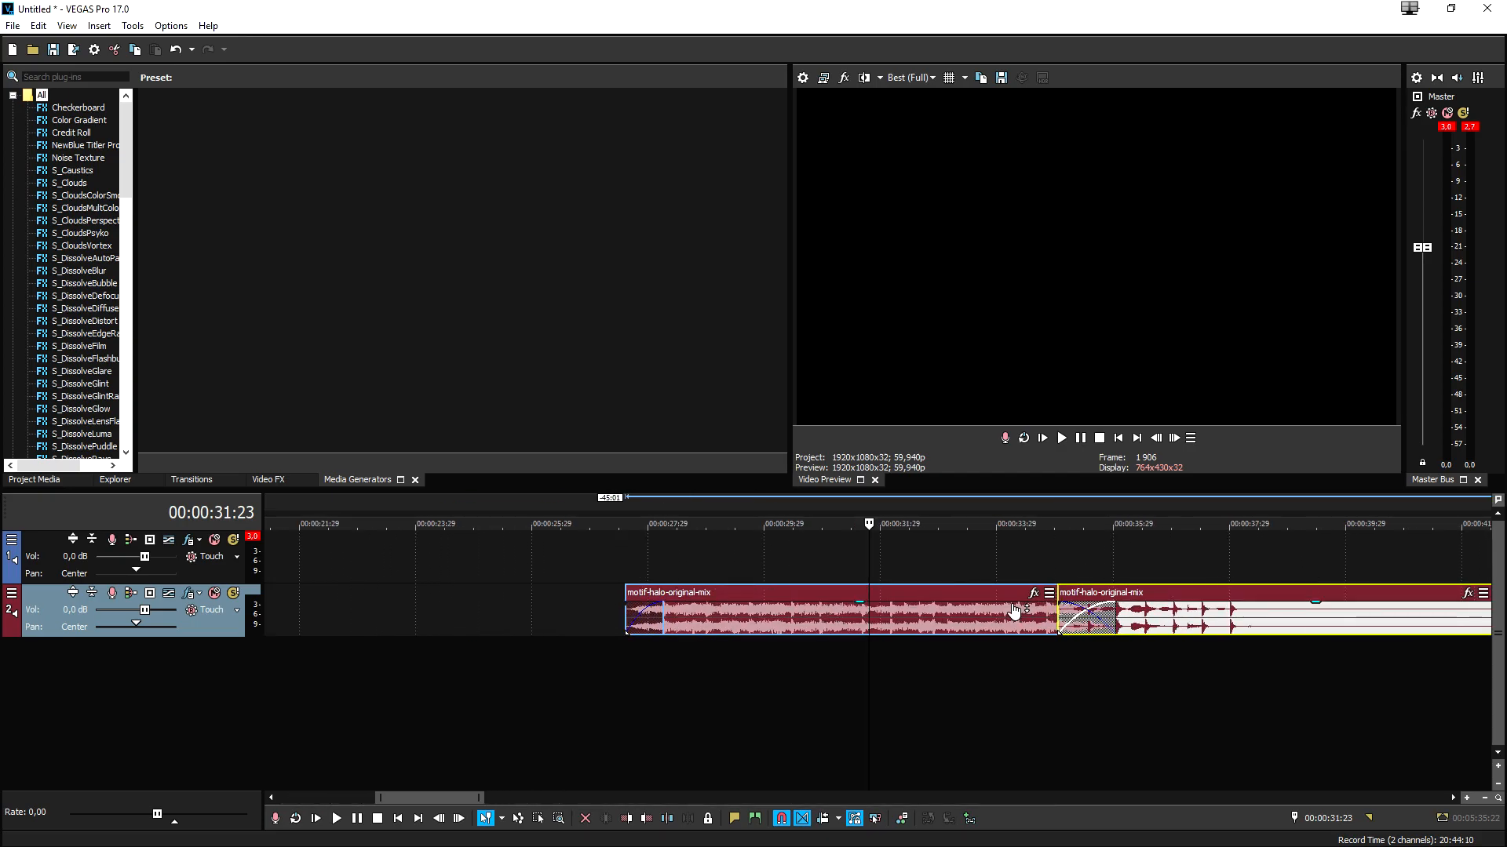
pyautogui.scroll(-2, 1015, 611)
pyautogui.click(709, 616)
pyautogui.scroll(3, 870, 620)
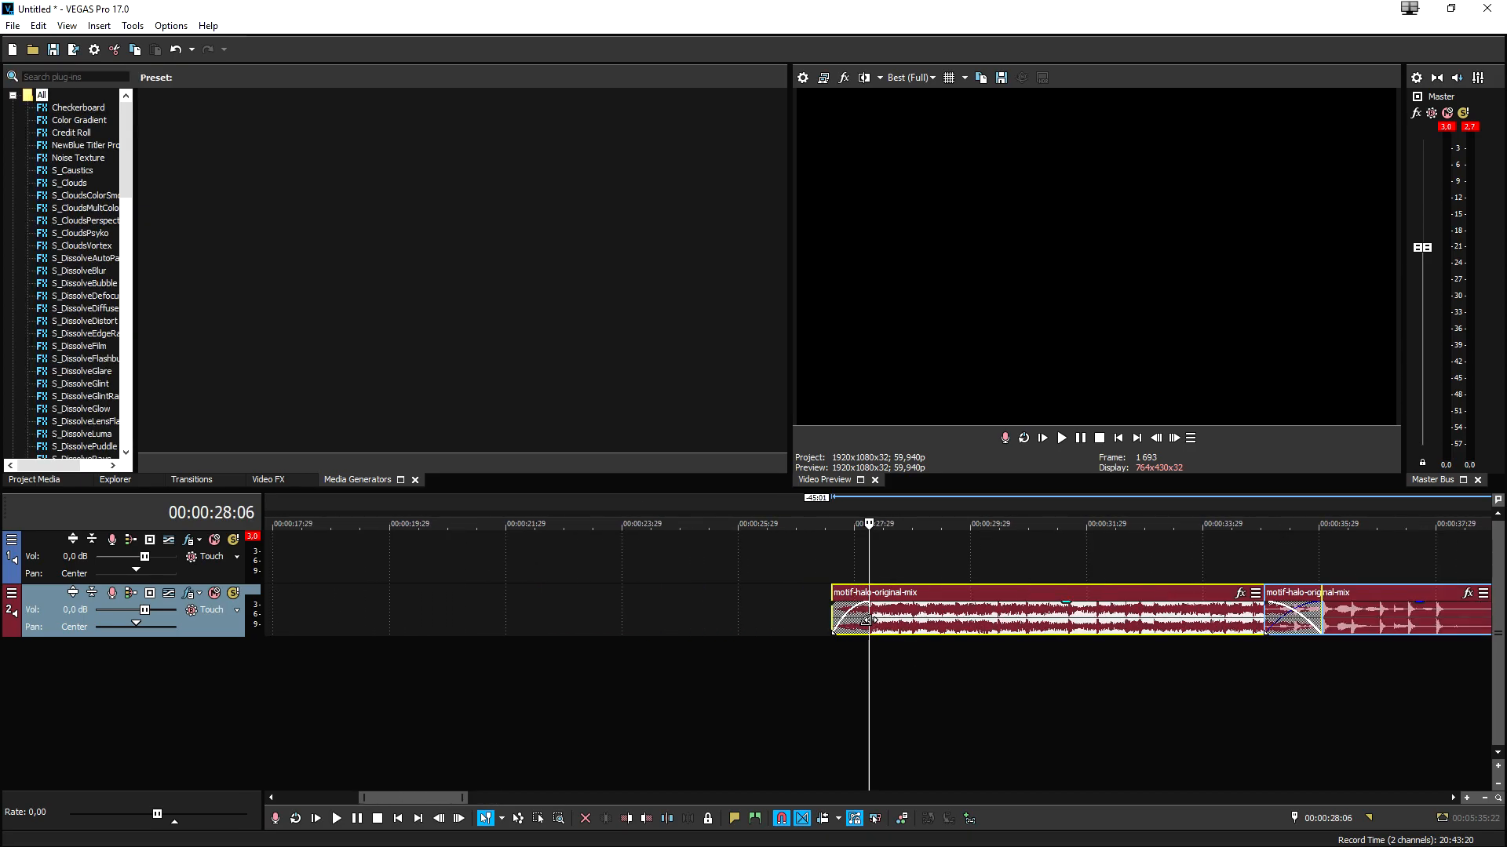
pyautogui.scroll(-4, 869, 620)
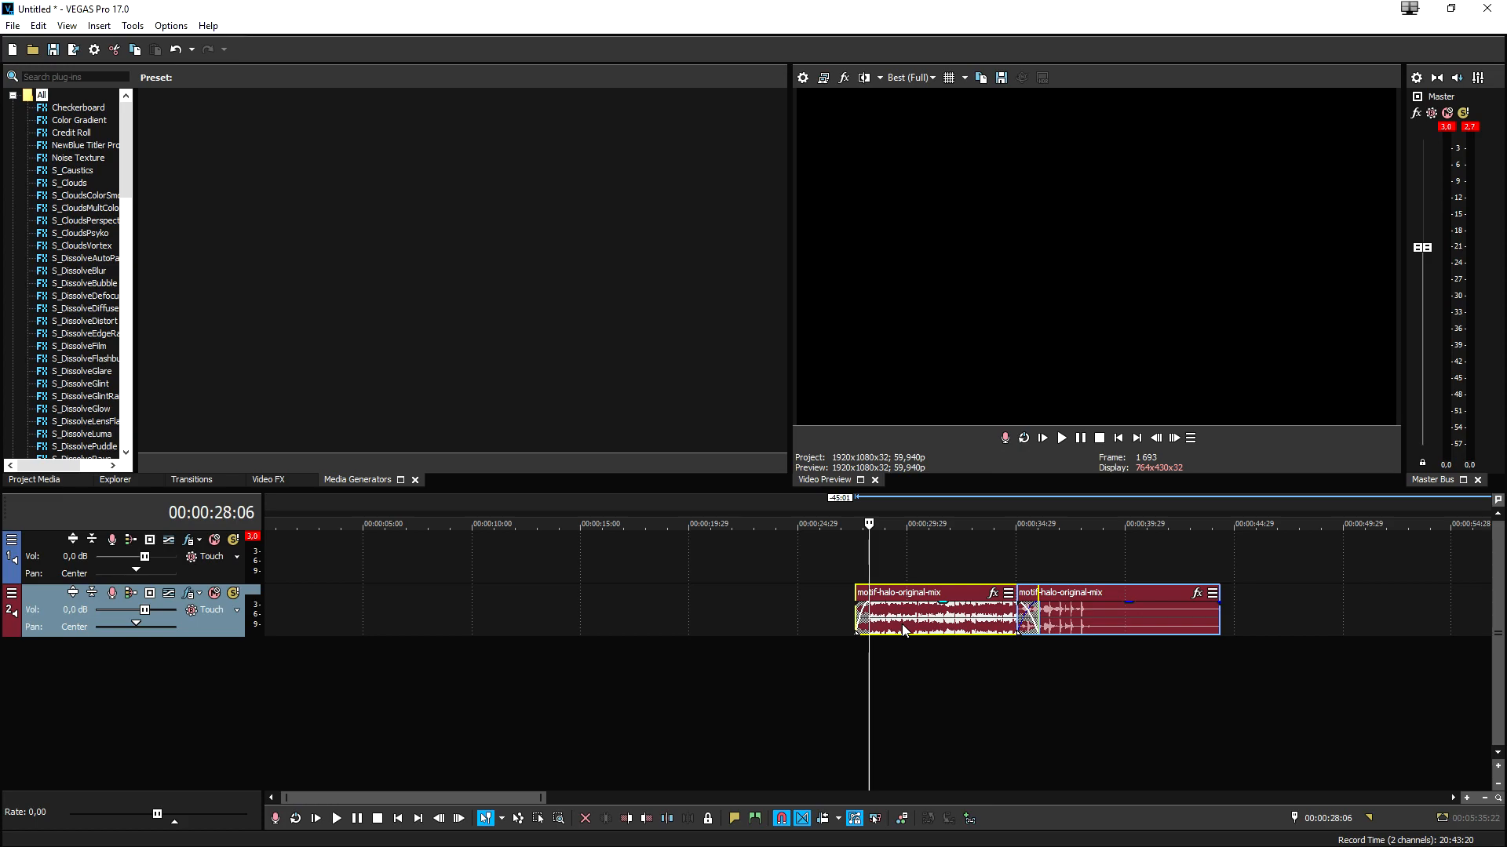
pyautogui.scroll(5, 902, 628)
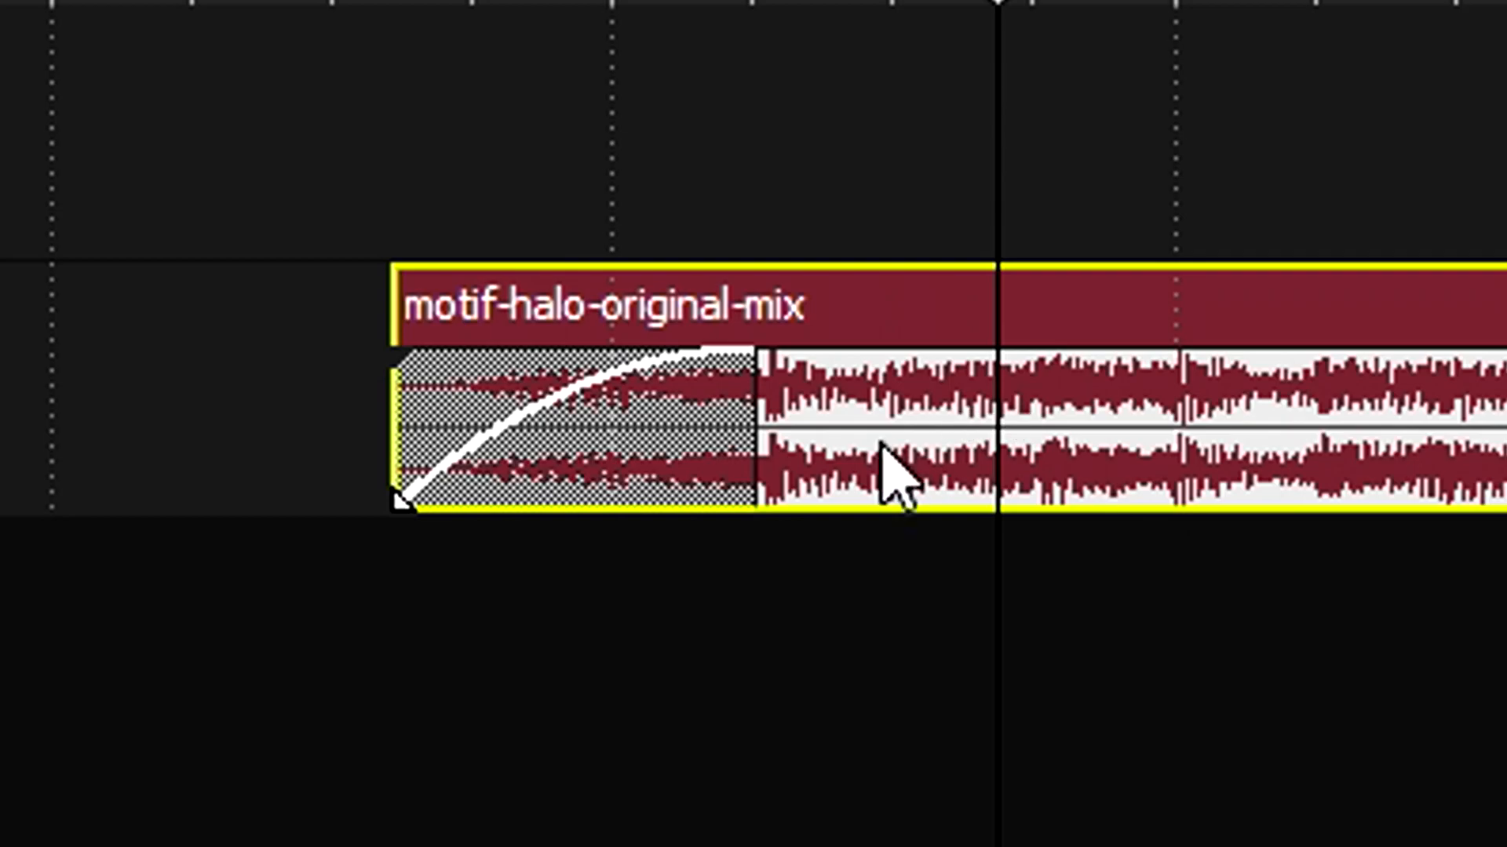
pyautogui.scroll(-3, 898, 626)
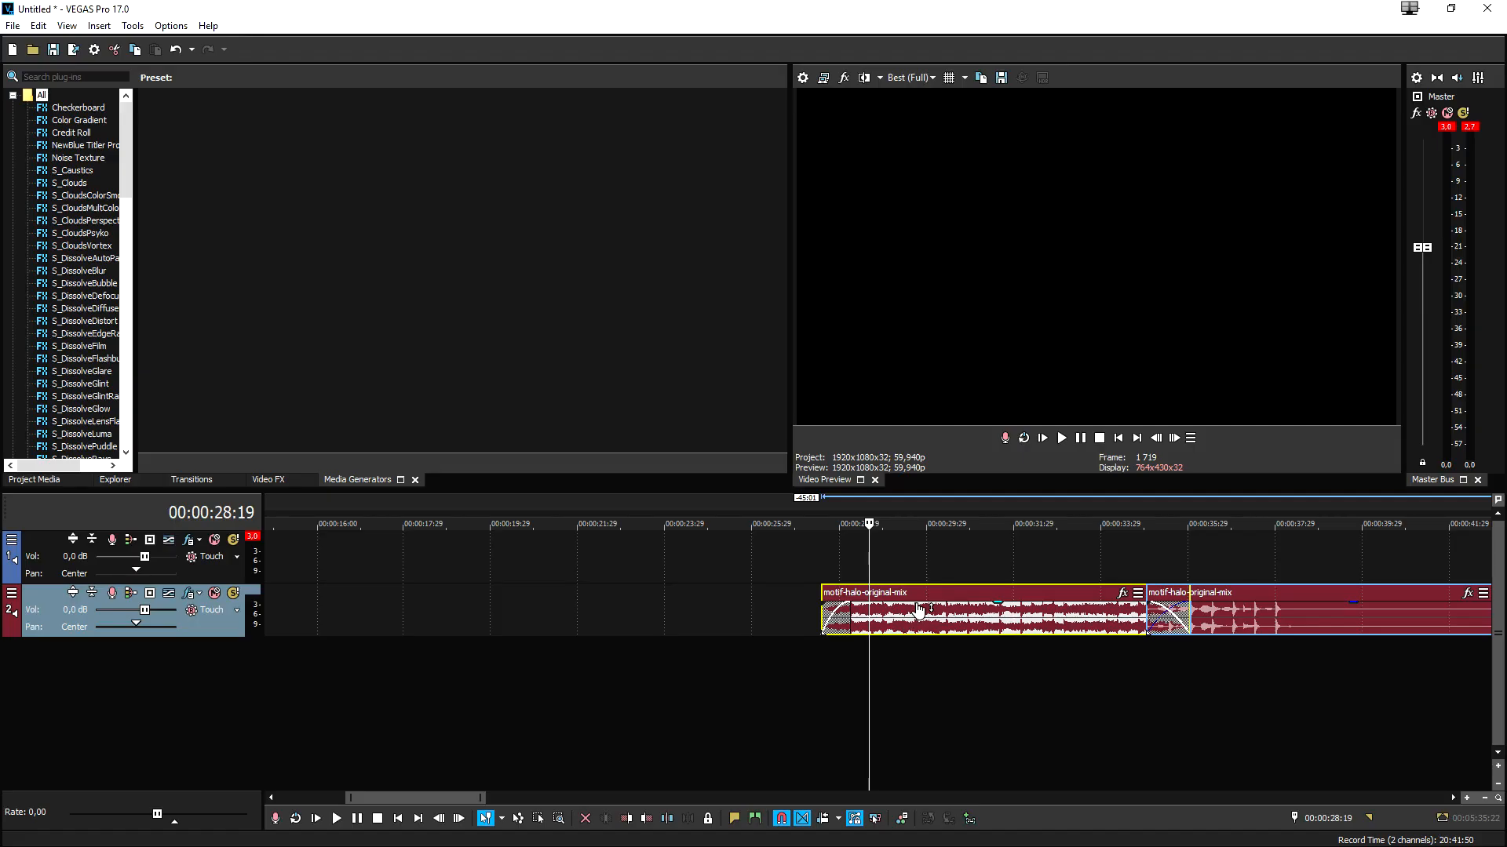
# - Switch to the browser and look through the Lickd homepage down to its Just added music
pyautogui.scroll(-3, 903, 543)
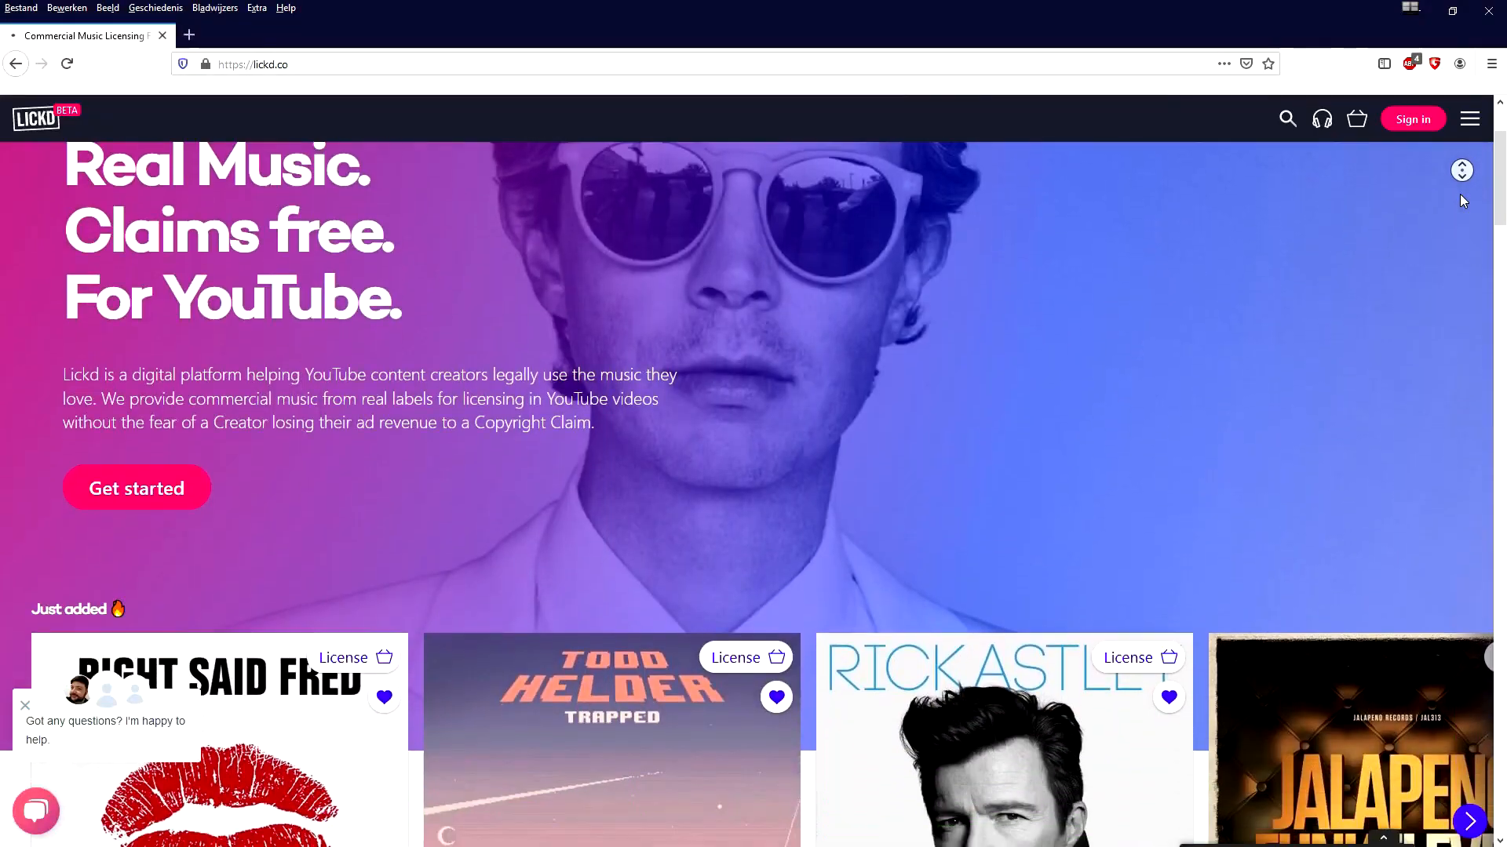
pyautogui.scroll(-3, 1461, 197)
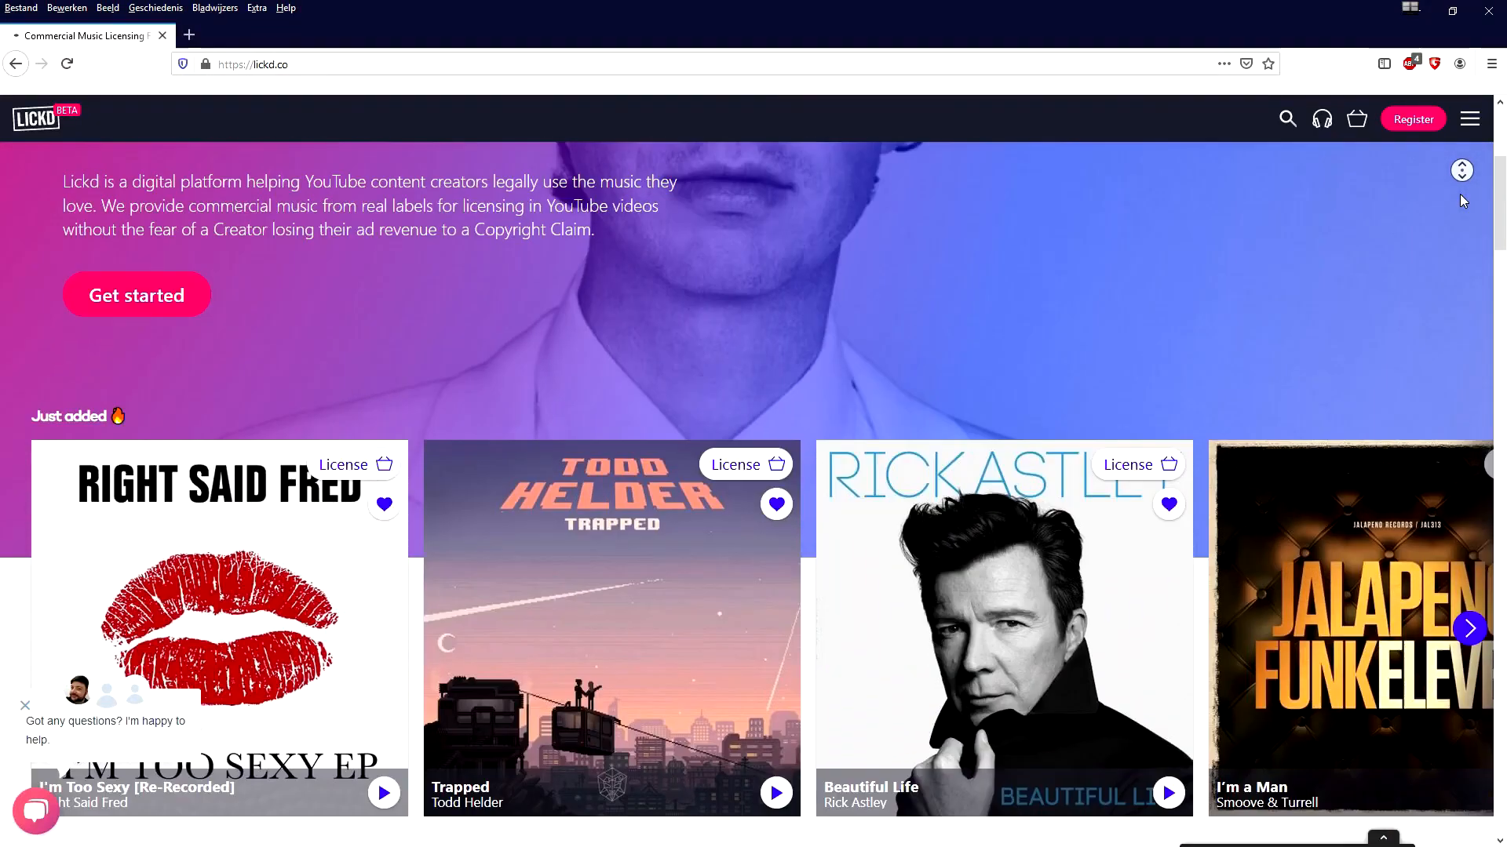